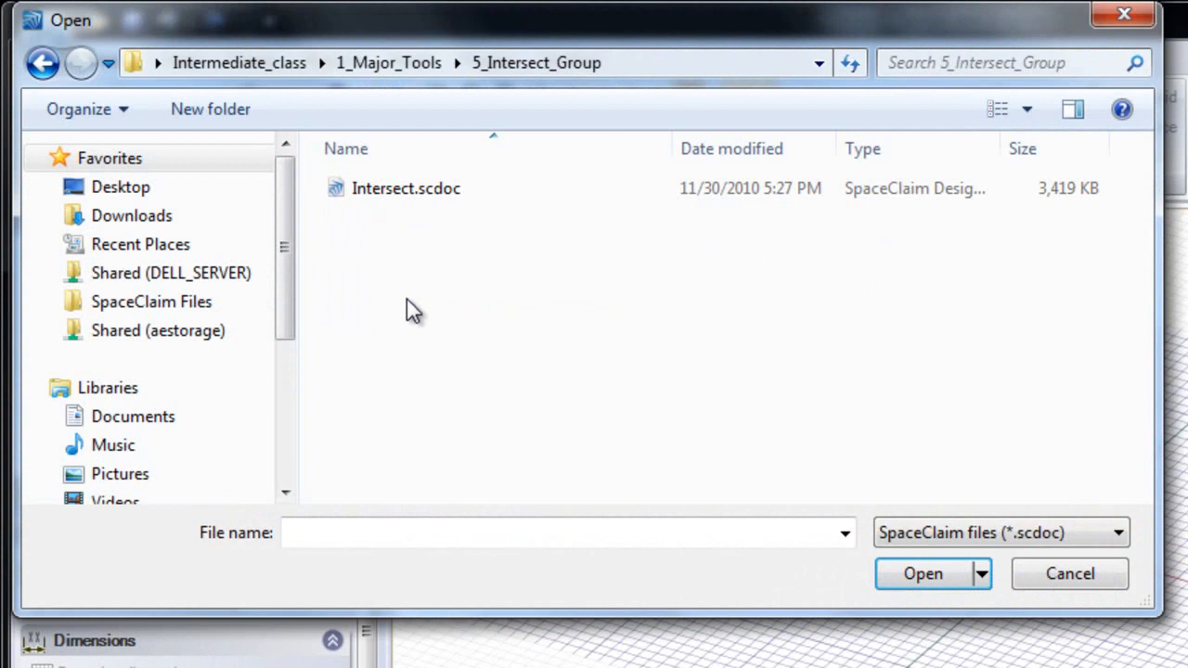
Step: Open the Intersect.scdoc file from the 5_Intersect_Group folder
click(383, 193)
double_click(382, 191)
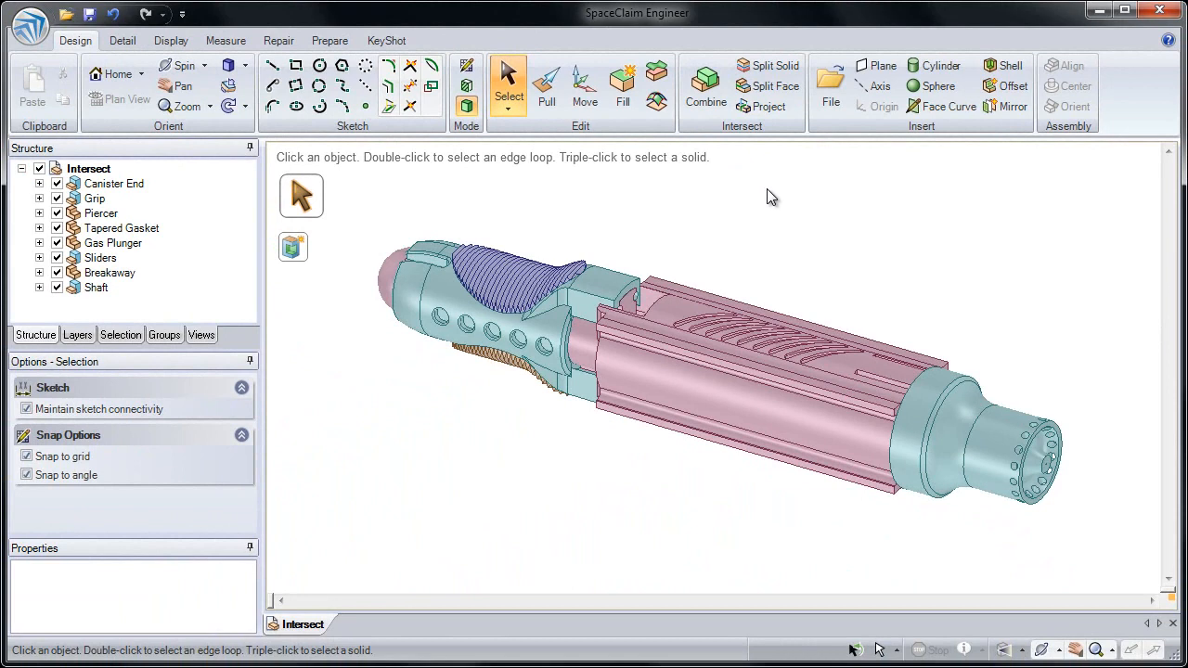
Step: Cycle through the faces and axes hidden behind the Shaft component's tapered end without hiding any part
ctrl+middle_drag(944, 330, 897, 268)
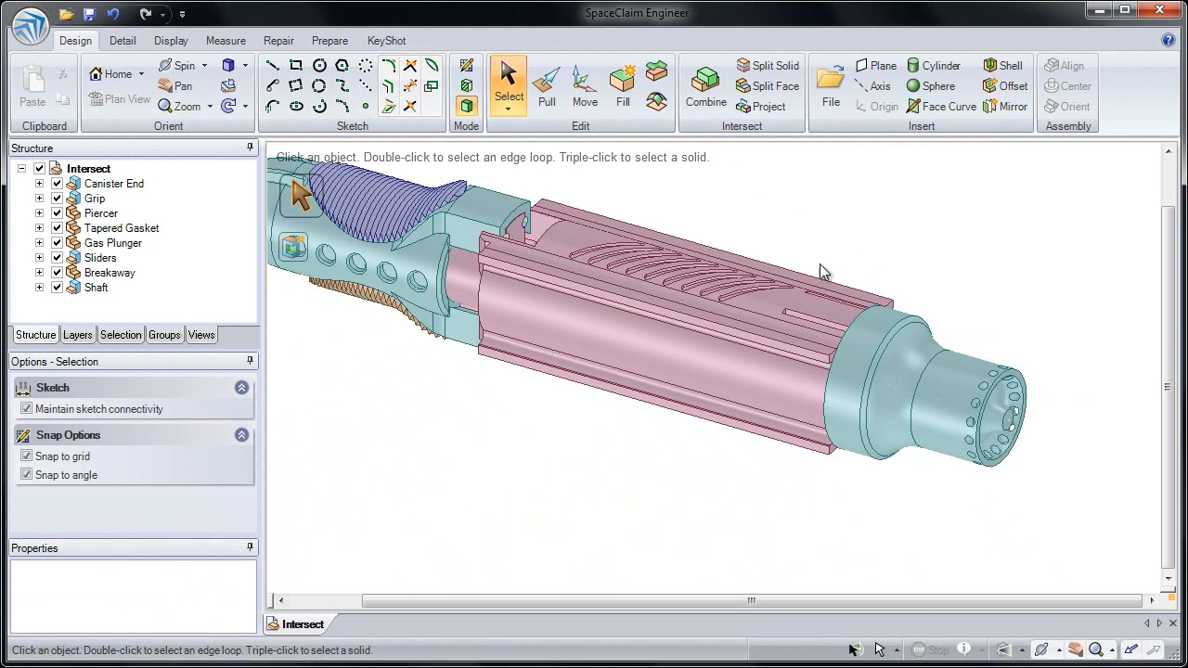
scroll(945, 406, down, 4)
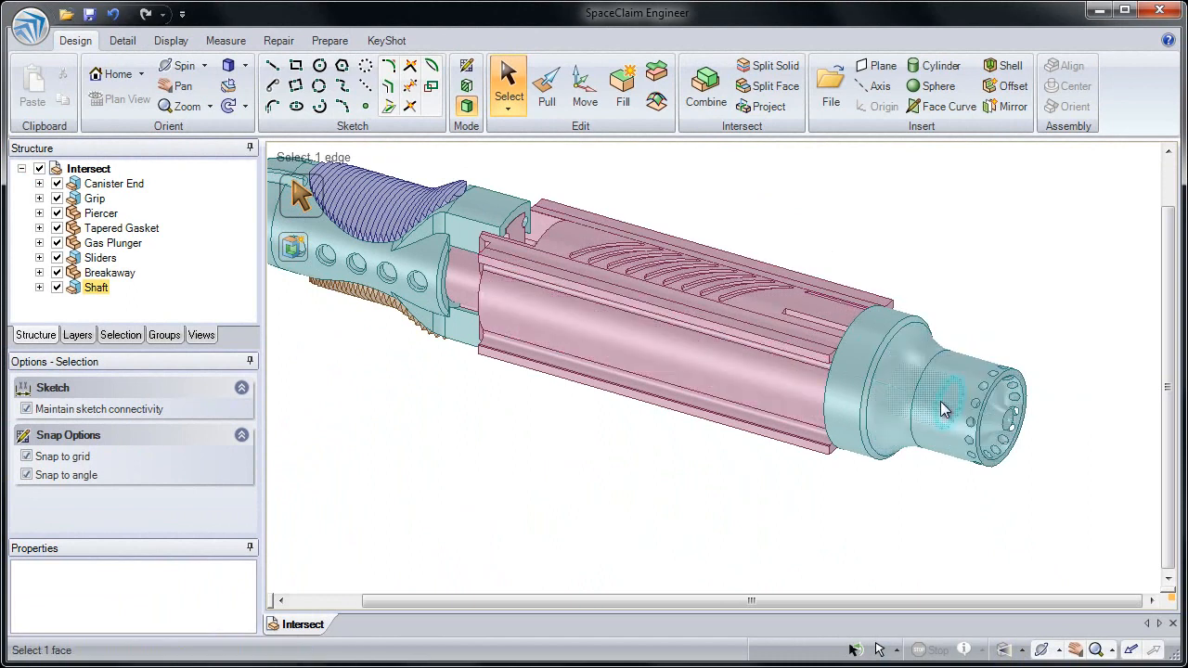
scroll(902, 397, down, 2)
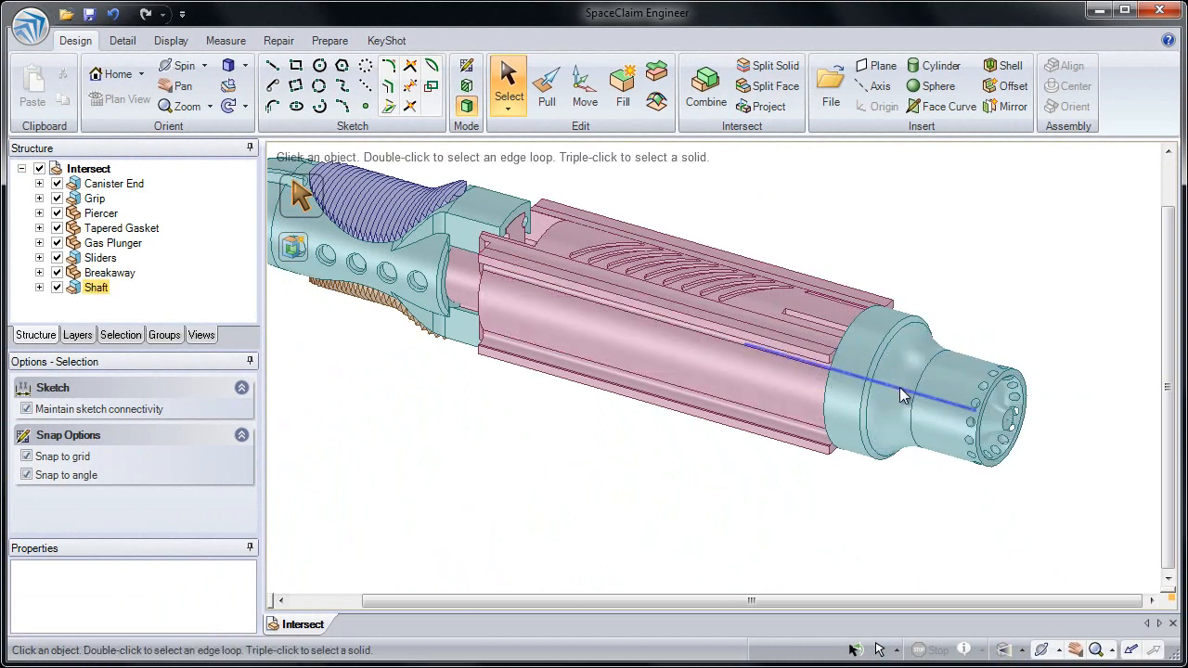
scroll(903, 396, up, 3)
scroll(902, 396, up, 1)
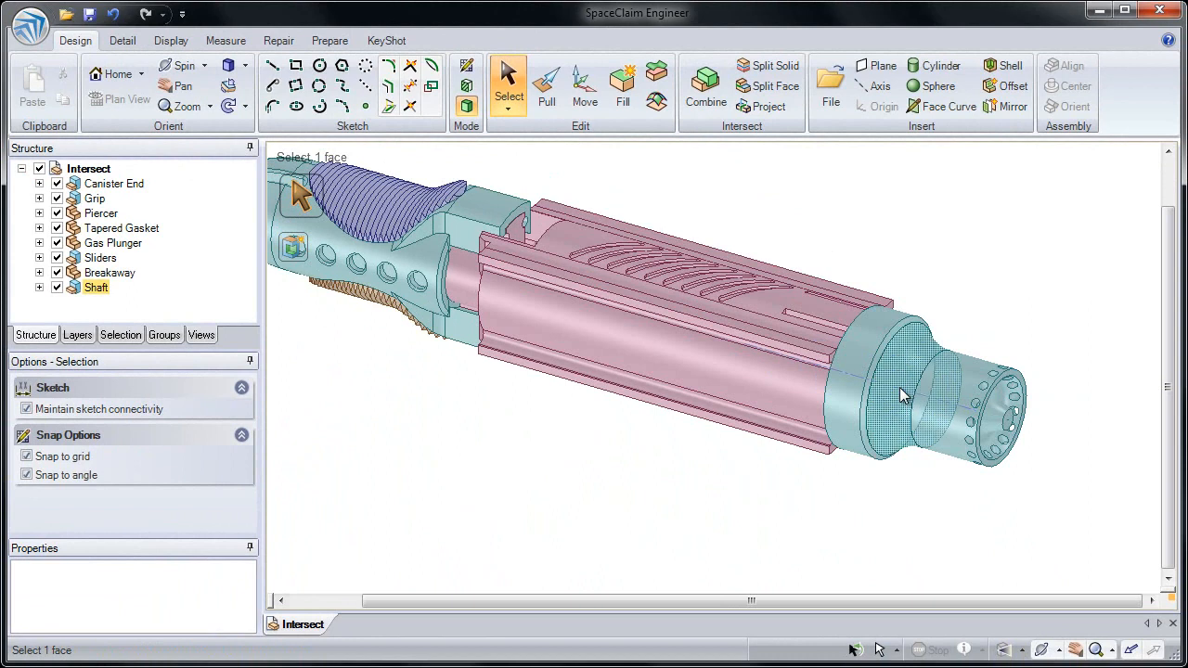
scroll(903, 396, down, 2)
scroll(903, 397, down, 3)
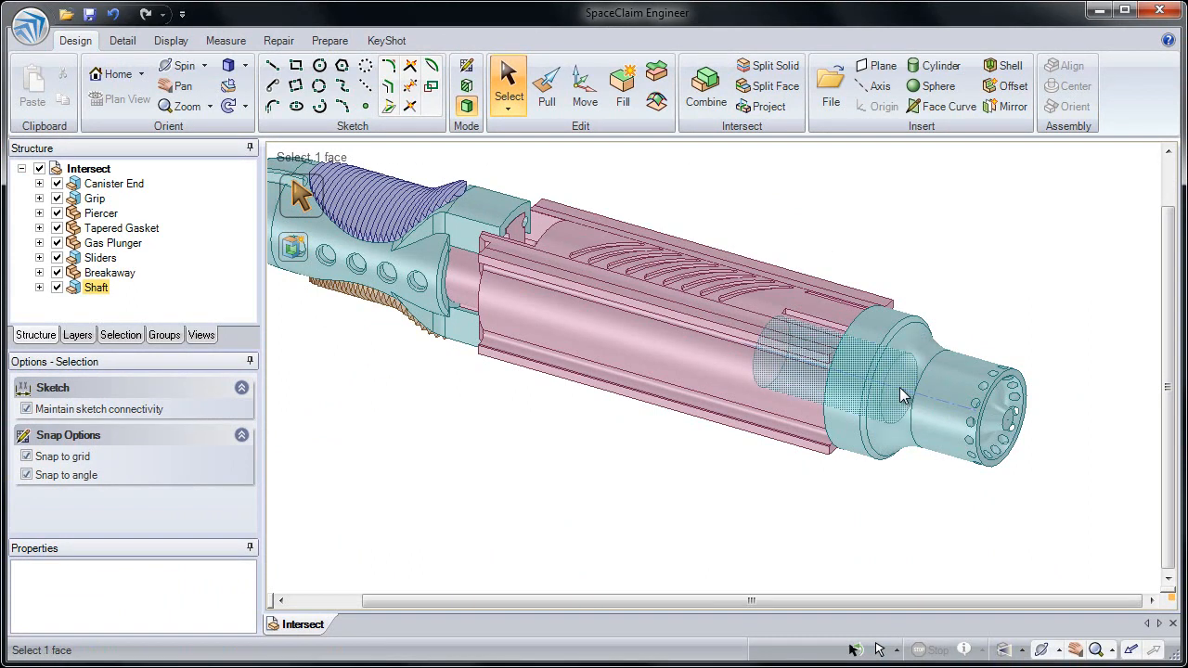
scroll(902, 397, down, 1)
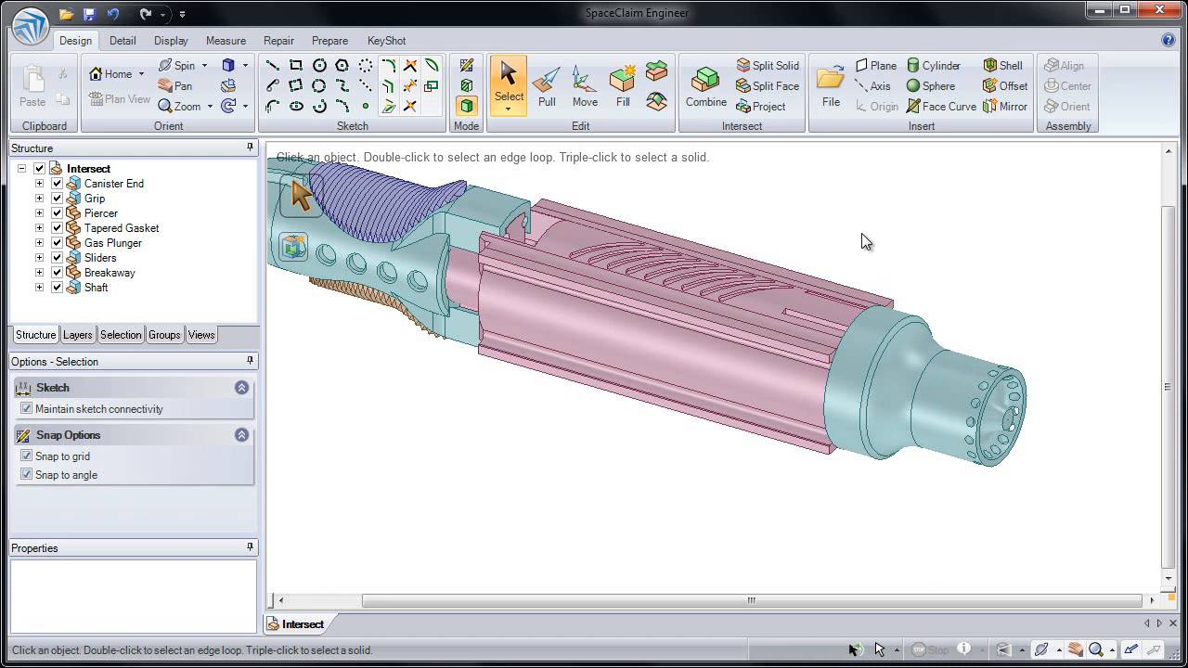
Step: Insert an axis from the cylindrical outer face at the Shaft's narrow end
click(963, 369)
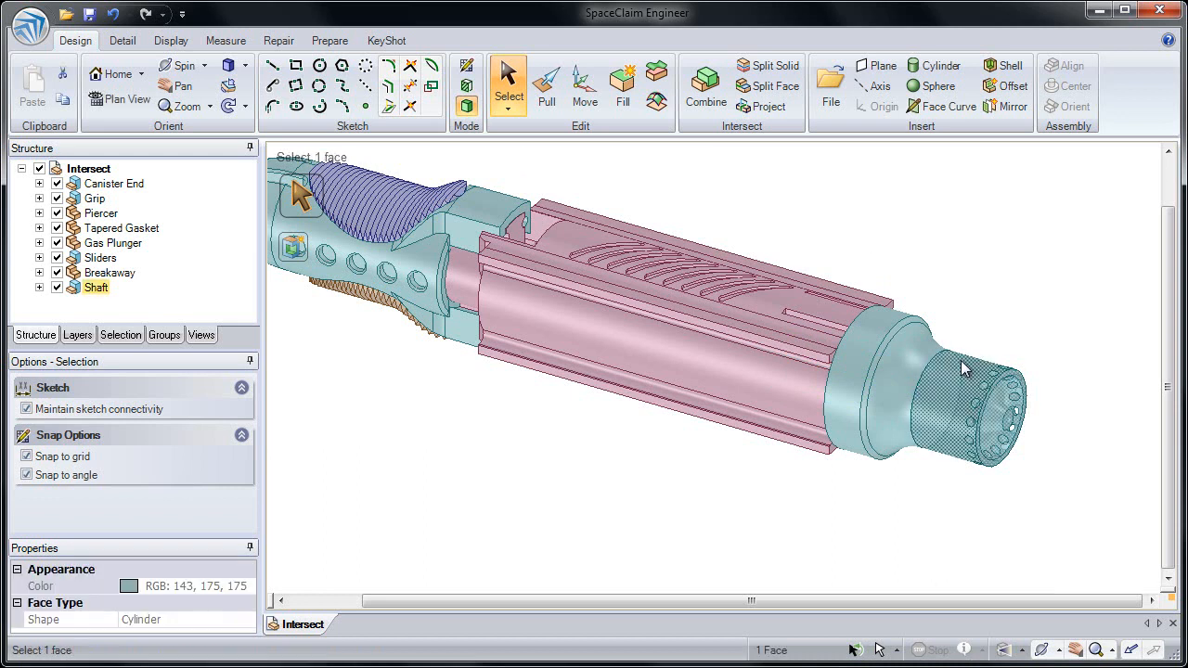
click(873, 89)
click(896, 246)
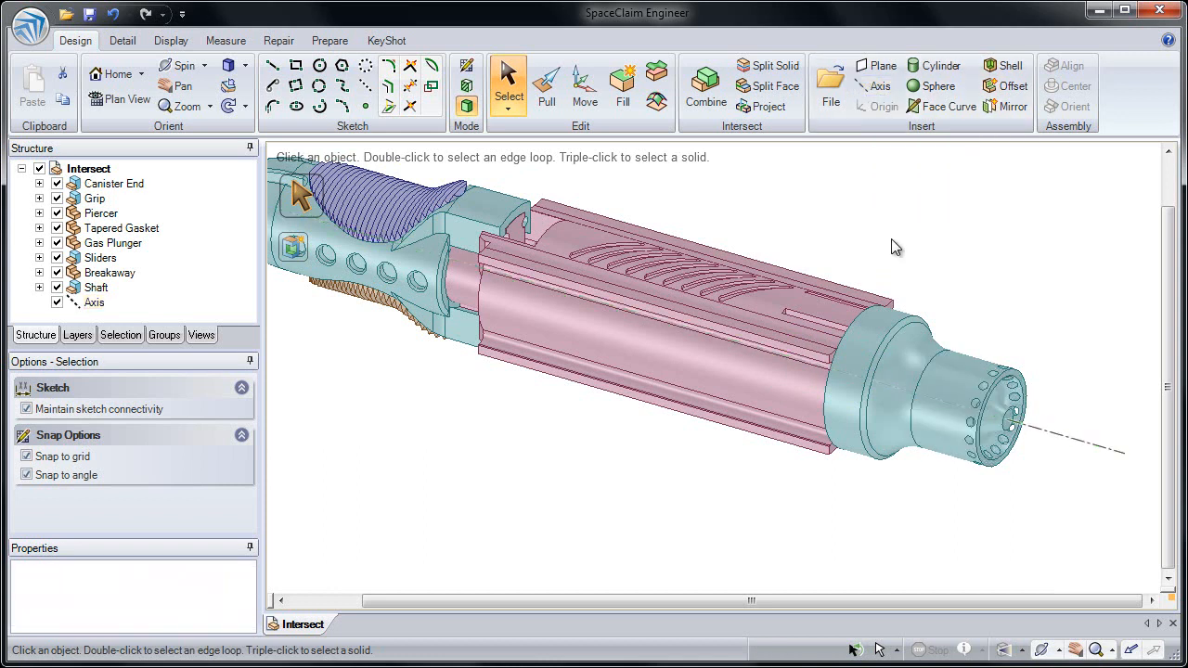
Step: On the section plane through the axis, sketch three connected lines as an open profile, with a base about 9.2 mm and a final side about 20.5 mm
click(1051, 440)
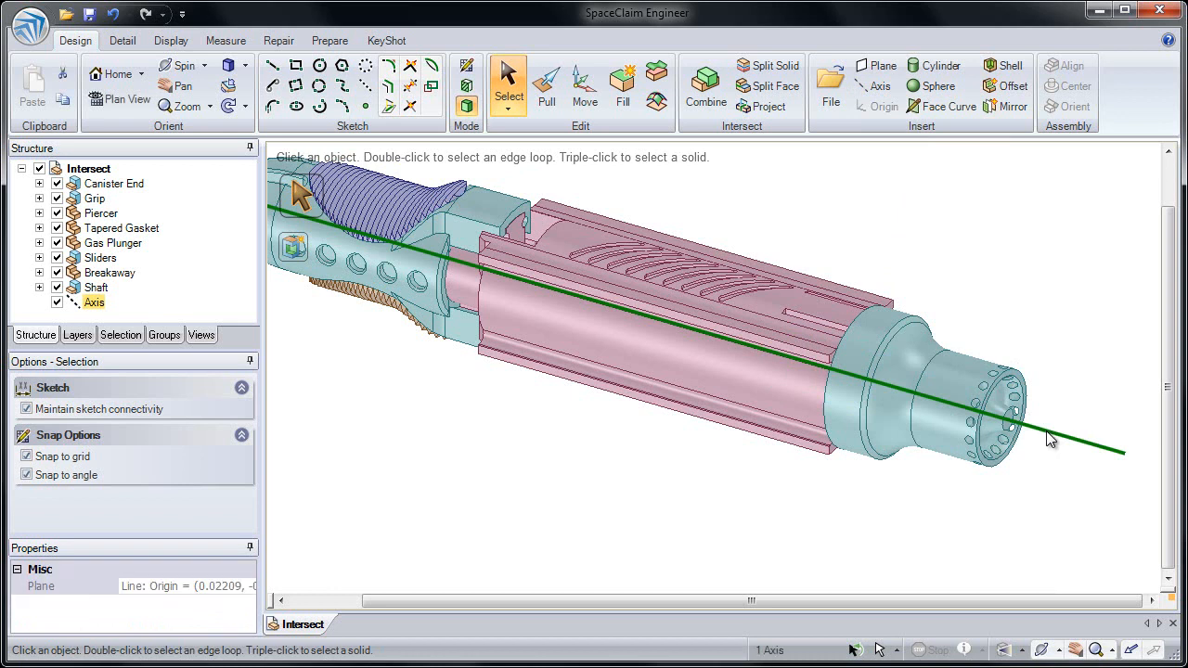
click(1055, 404)
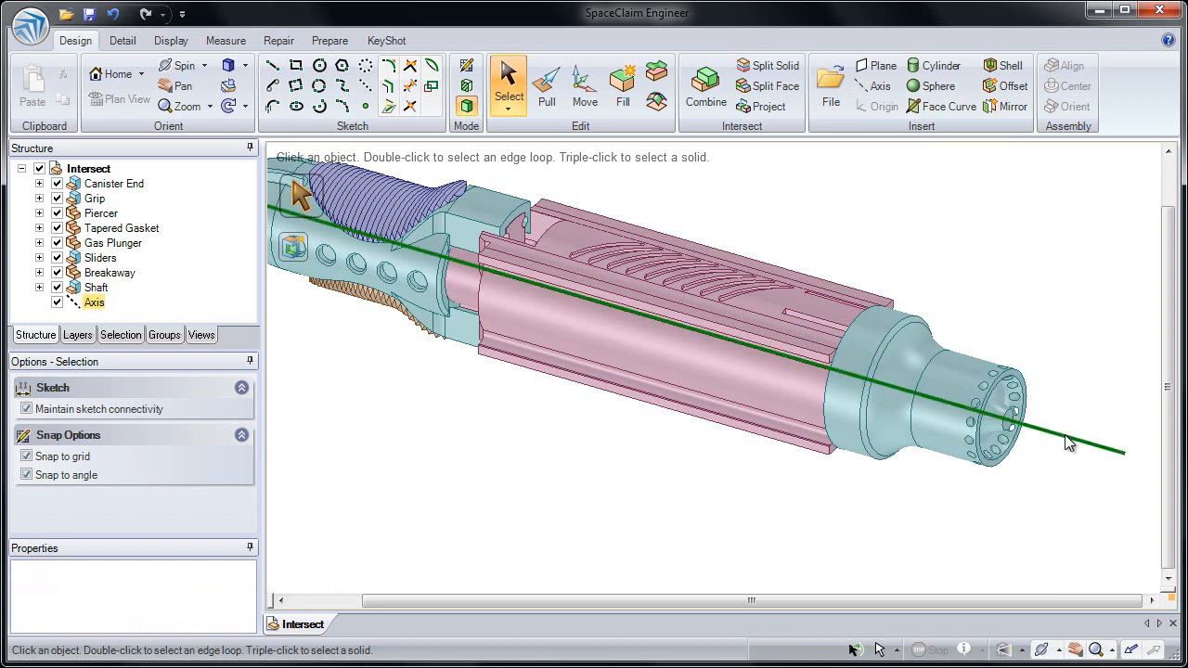
click(1069, 444)
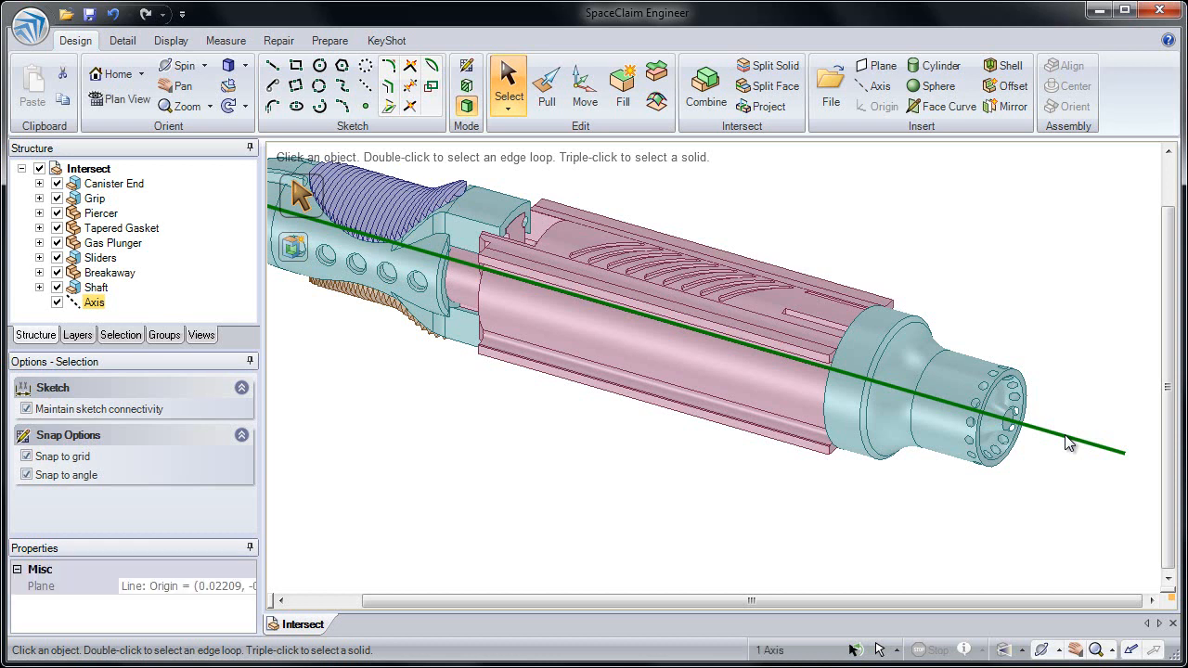
click(274, 67)
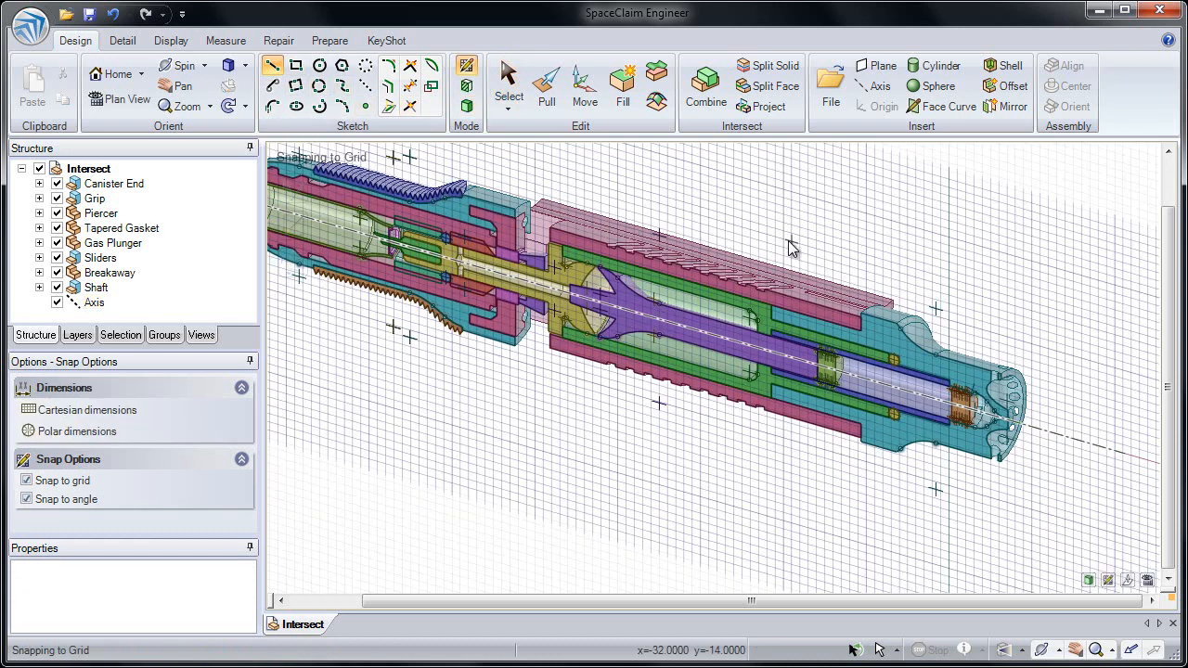
click(815, 241)
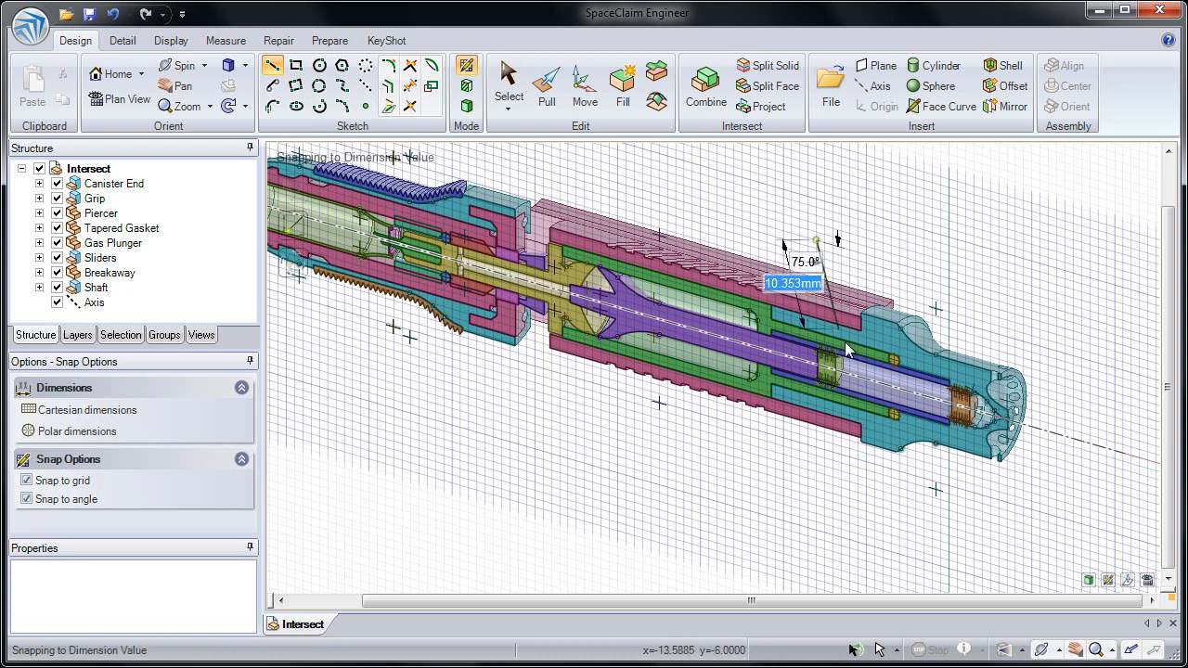
click(849, 375)
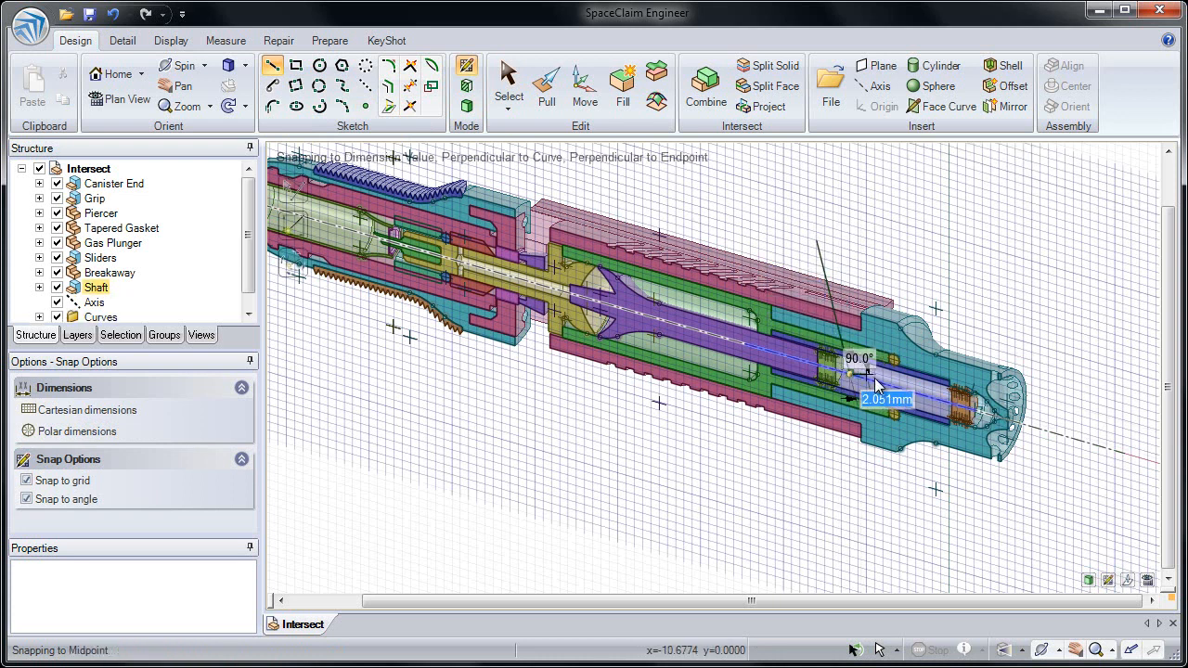
click(924, 397)
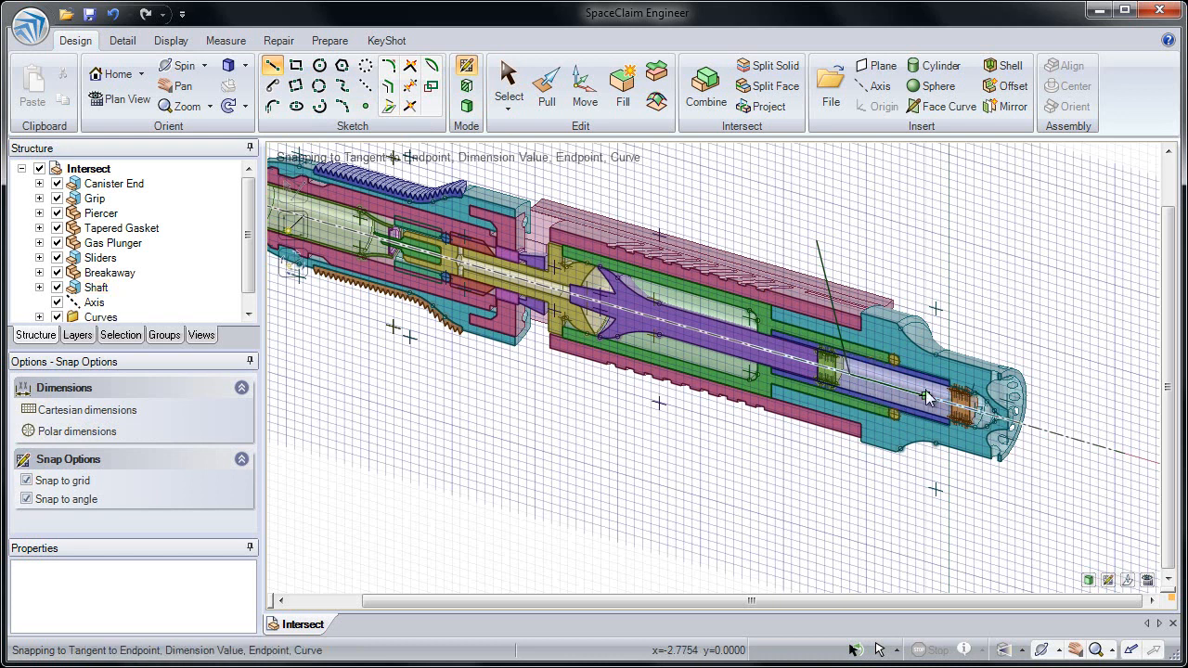
click(1011, 276)
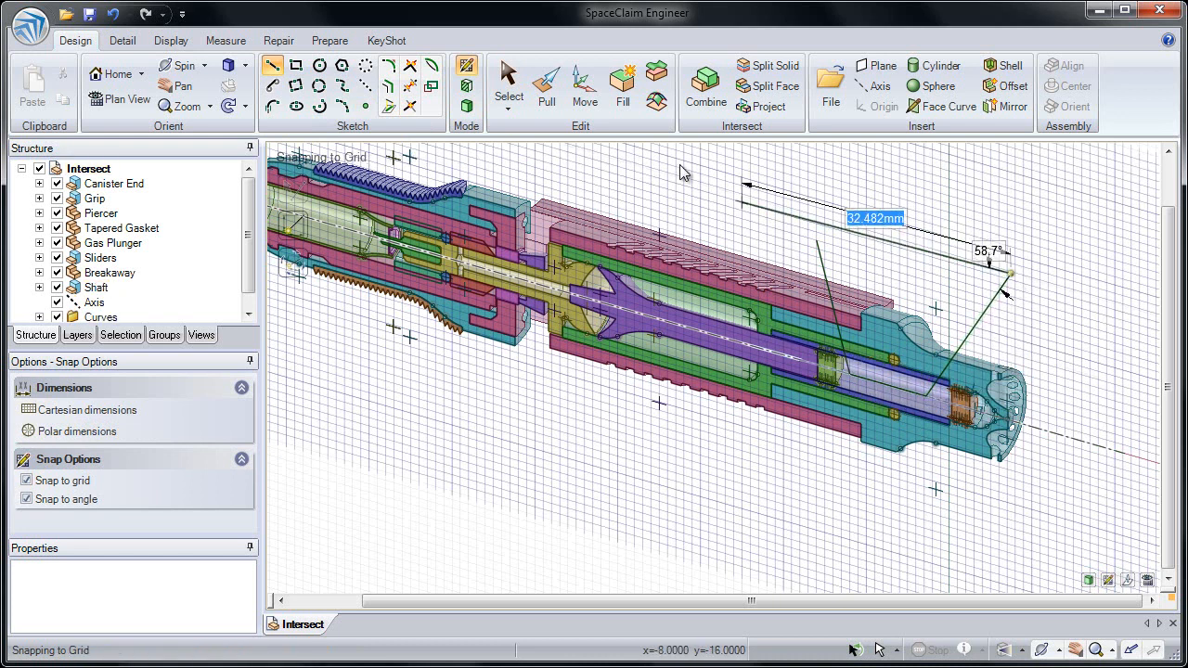
Step: Pull the three-line sketch chain in both directions across the shaft to create a surface
click(557, 105)
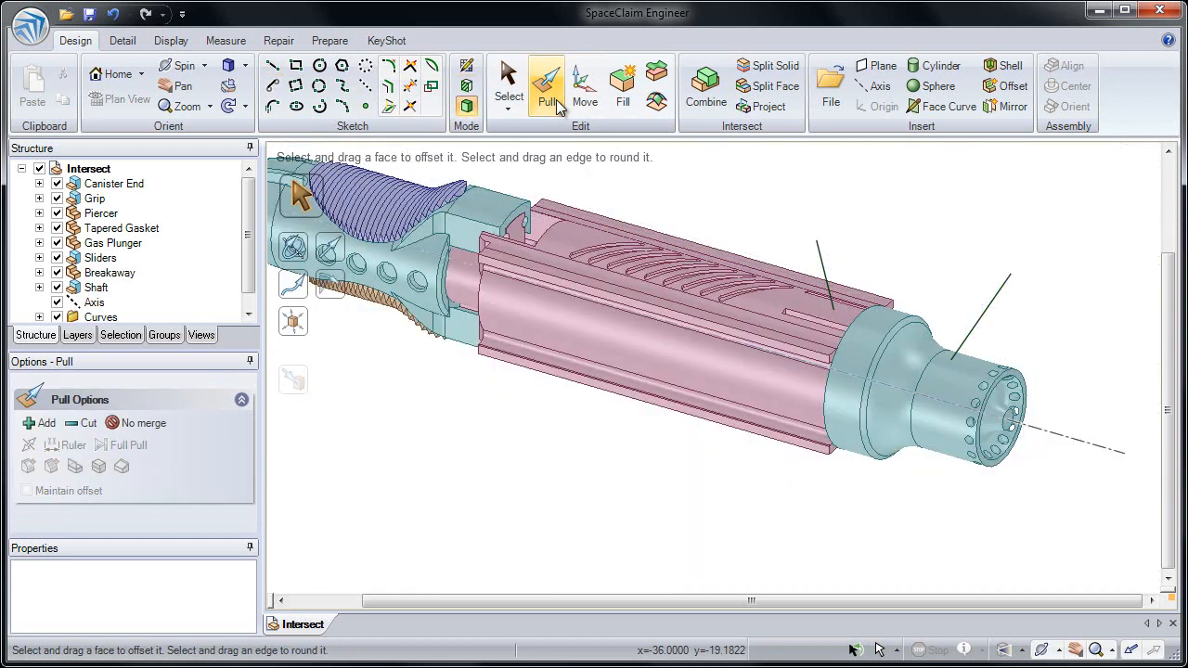
click(824, 273)
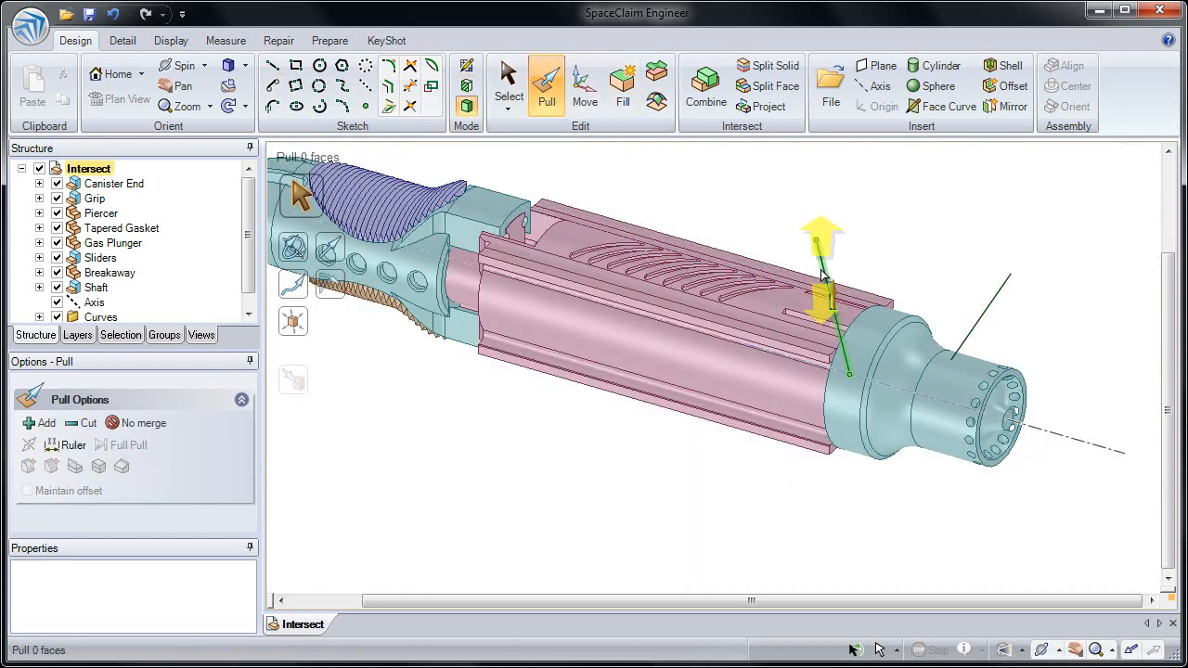
double_click(822, 272)
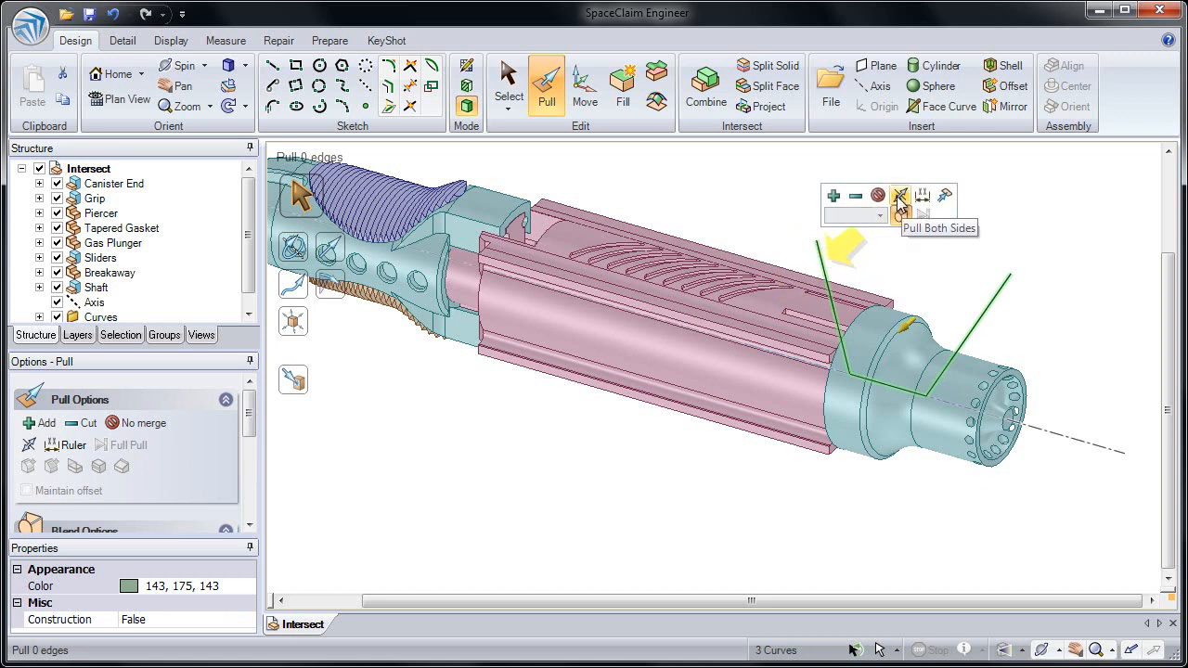
click(899, 197)
drag(906, 286, 826, 350)
click(742, 217)
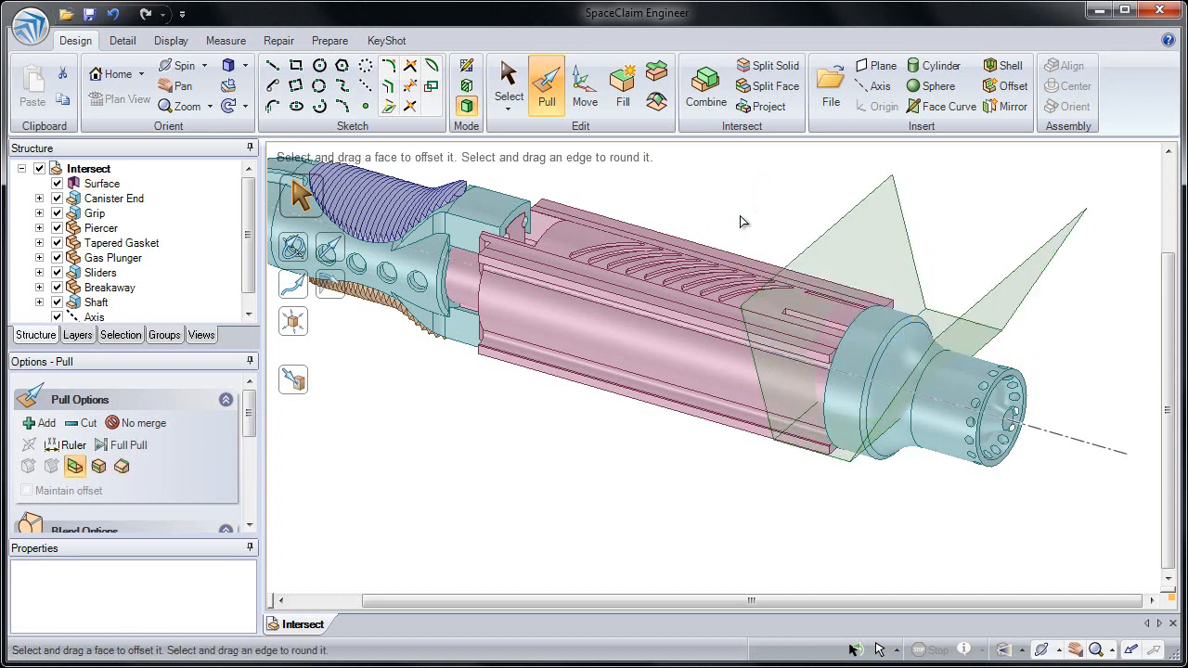
Step: Examine the new surface by selecting the whole body and its individual planar faces
click(119, 188)
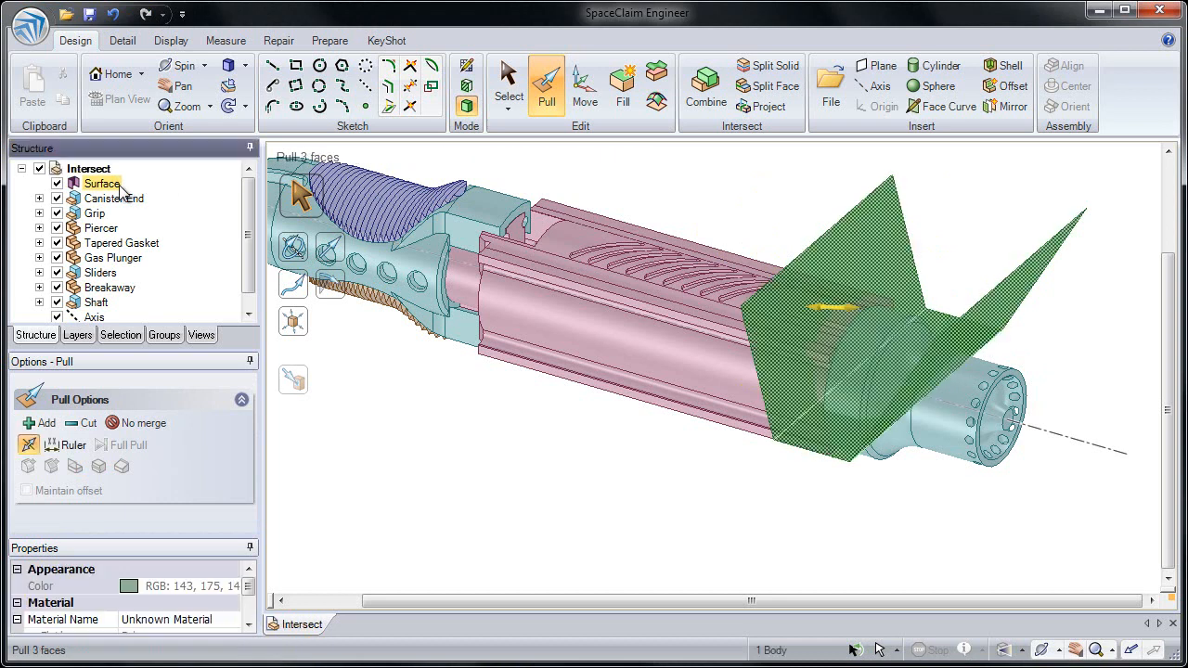
click(713, 171)
click(838, 233)
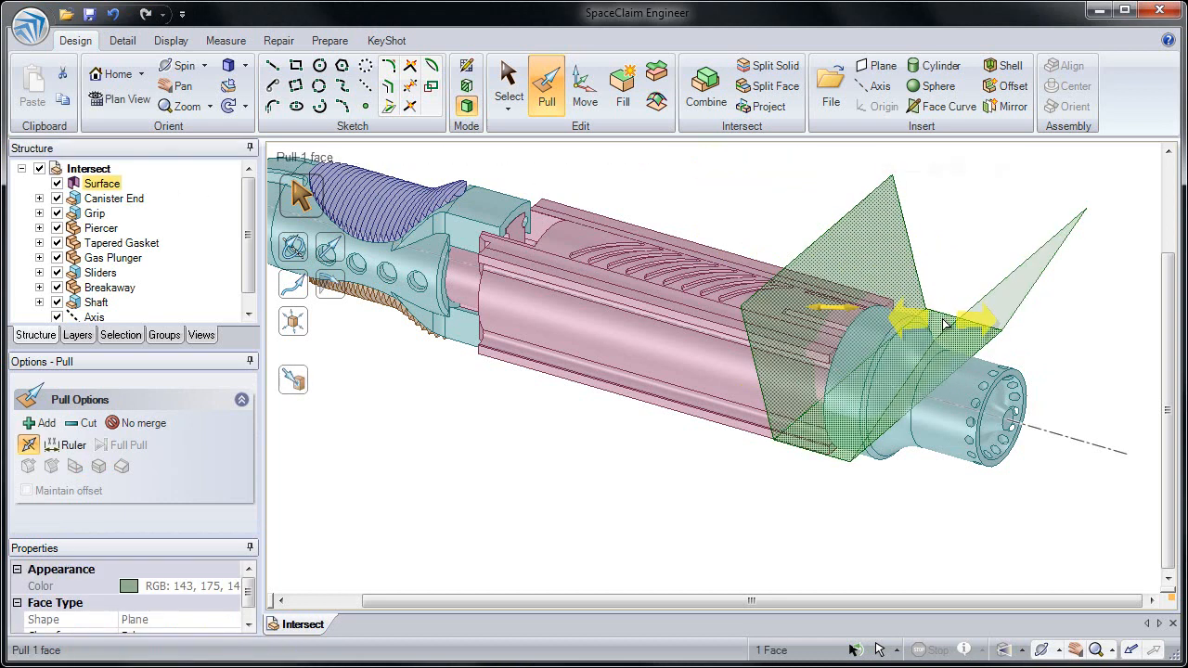
click(998, 314)
click(1002, 309)
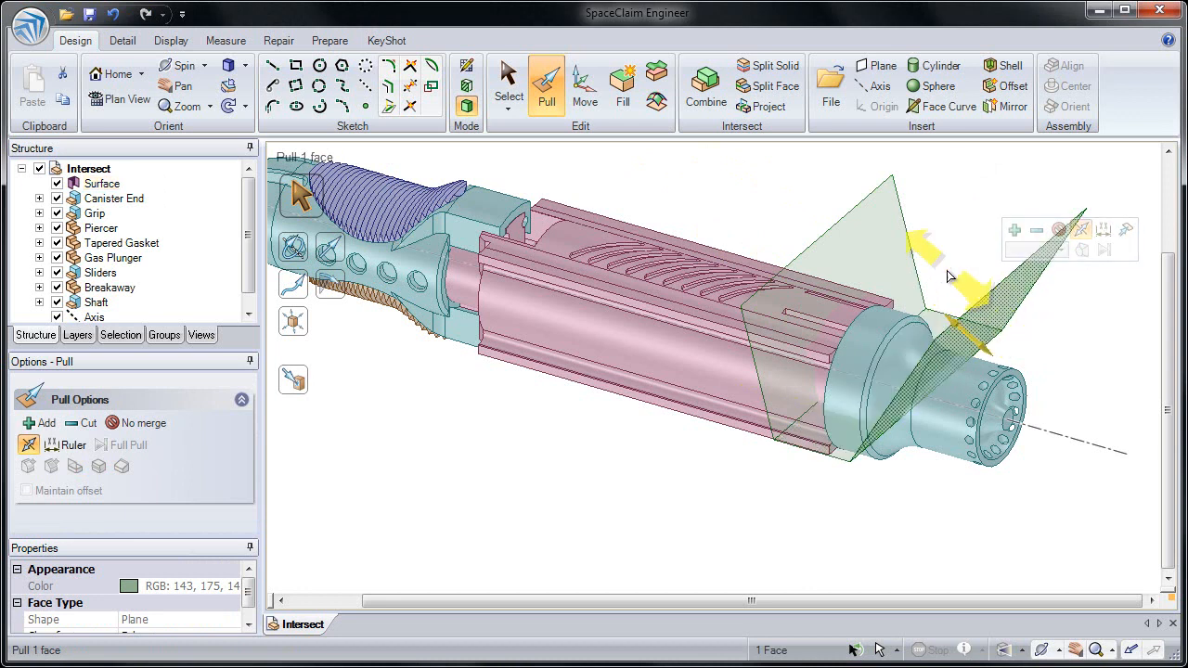
click(946, 248)
click(892, 267)
Step: Split the Shaft's end solid with Split Solid, using the surface's slanted face nearest the perforated tip as the cutter
shift+middle_drag(893, 266, 811, 290)
middle_drag(811, 291, 759, 243)
click(764, 245)
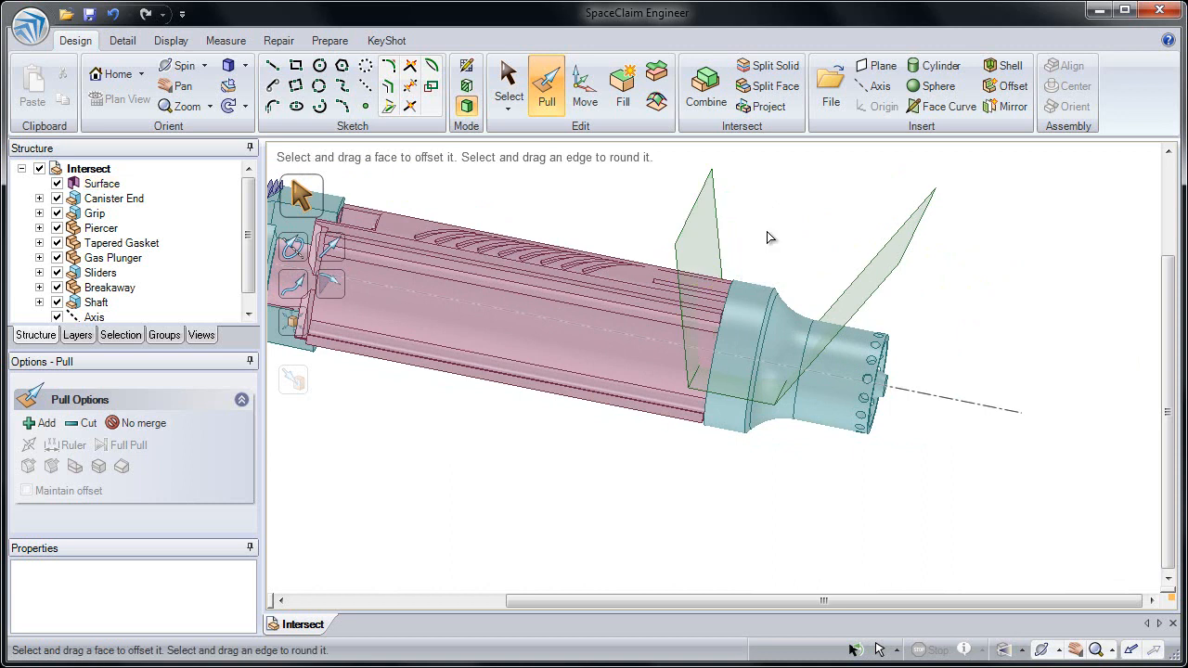
ctrl+middle_drag(844, 213, 821, 259)
shift+middle_drag(818, 251, 818, 229)
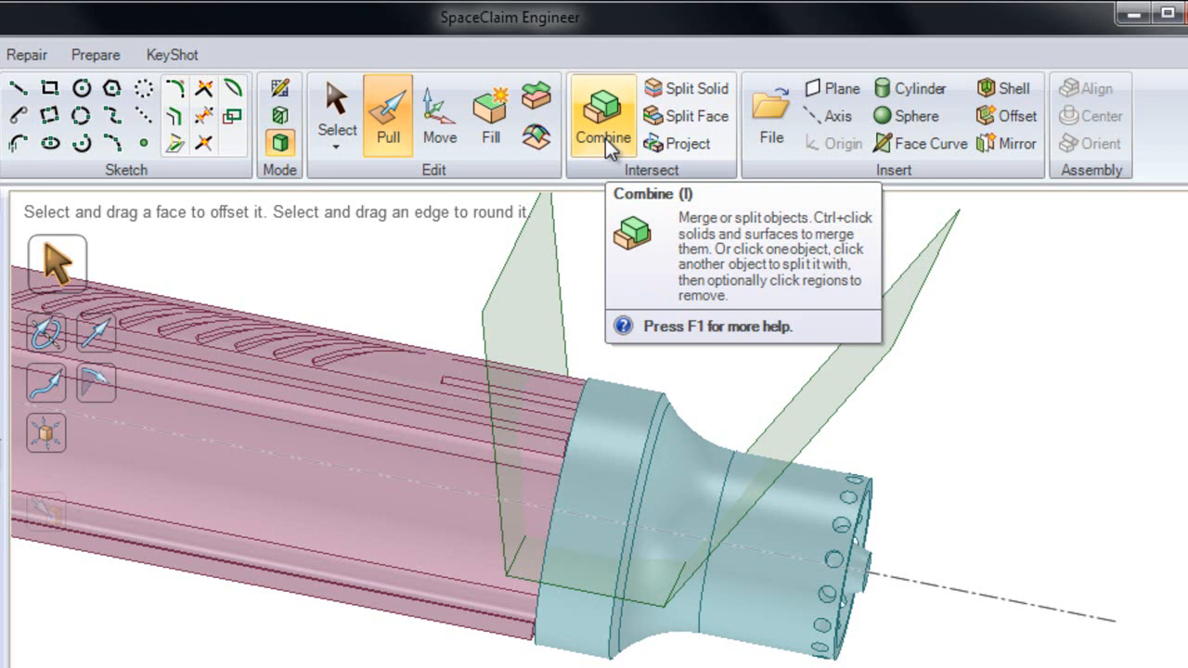
click(668, 93)
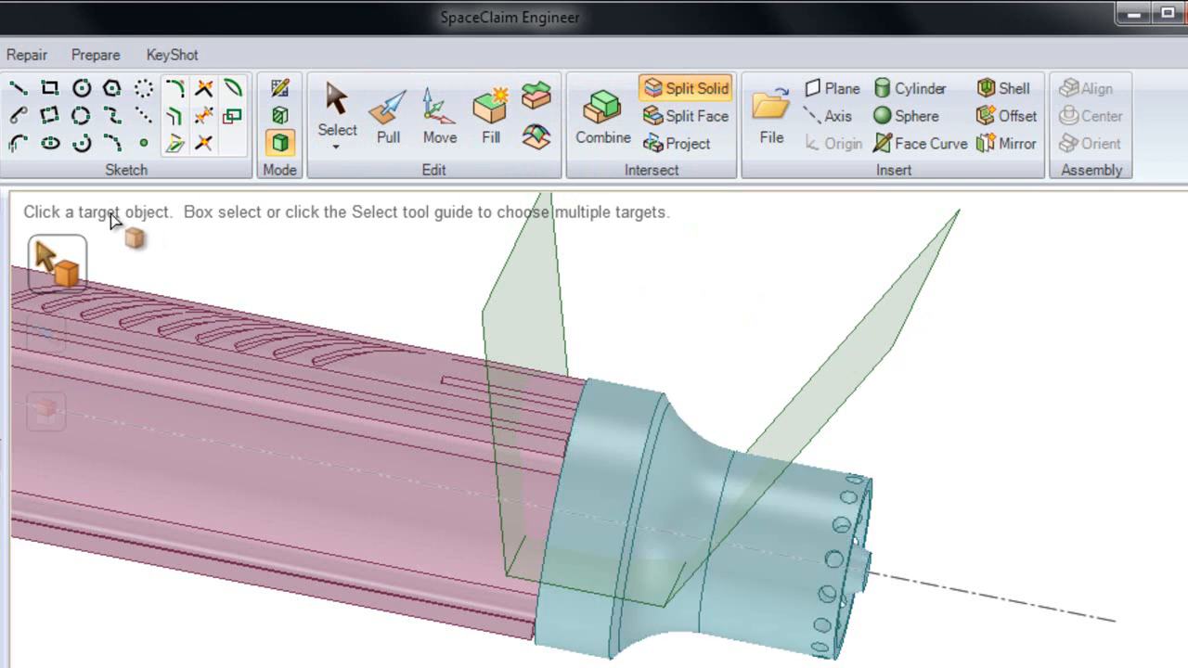
click(652, 394)
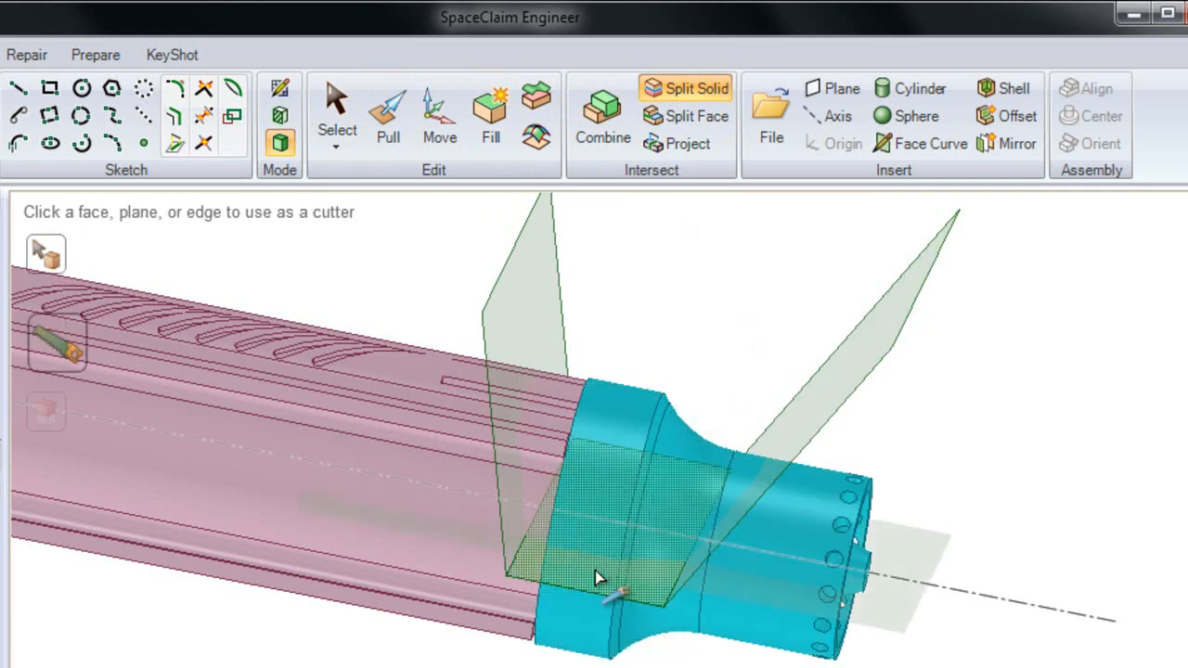
click(813, 409)
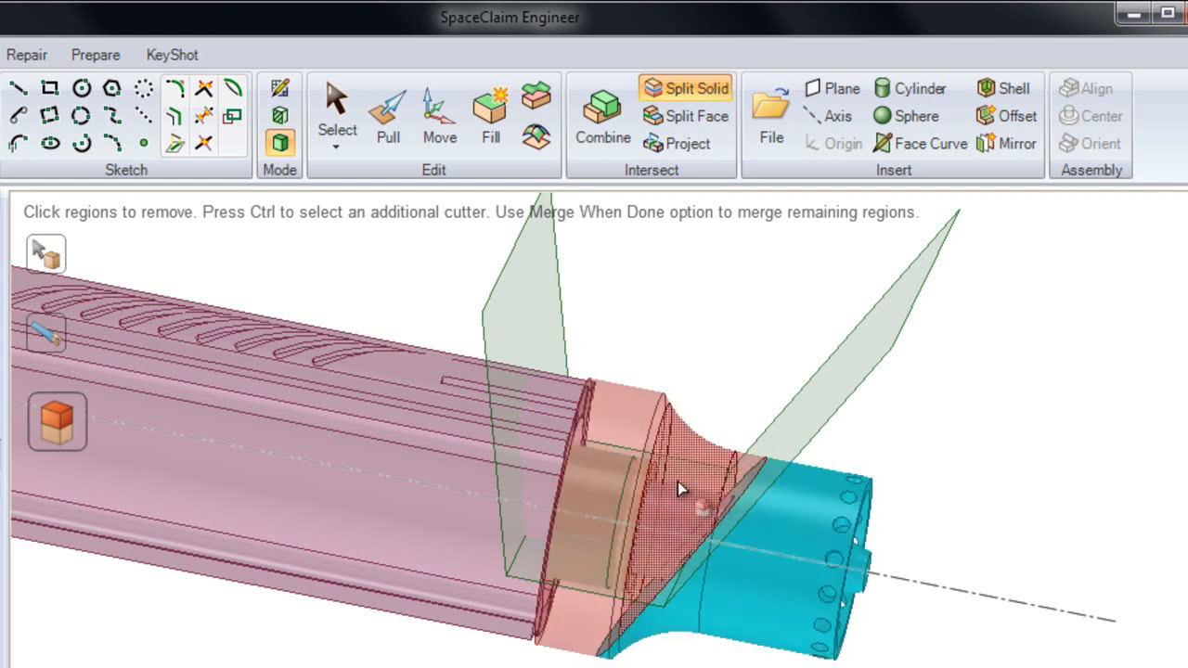
Step: Add the surface's base face as an additional cutter for the Shaft's end solid
mouse_move(608, 503)
middle_down()
mouse_move(599, 496)
mouse_move(595, 513)
mouse_move(600, 491)
mouse_move(600, 504)
middle_up()
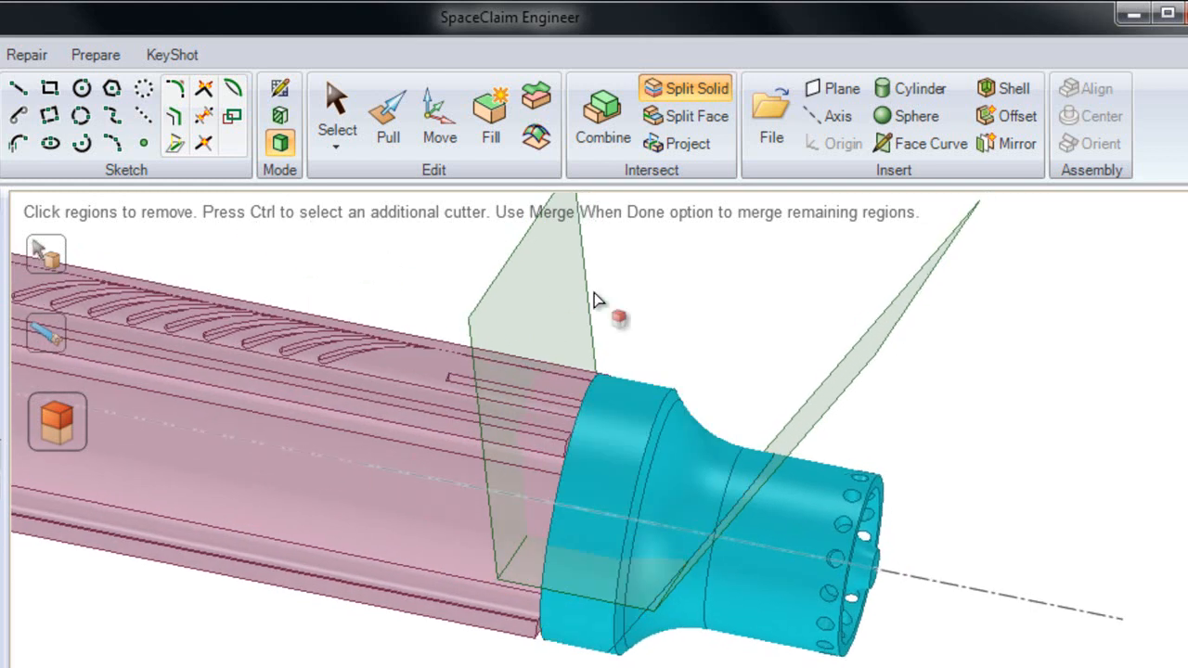
key(ctrl)
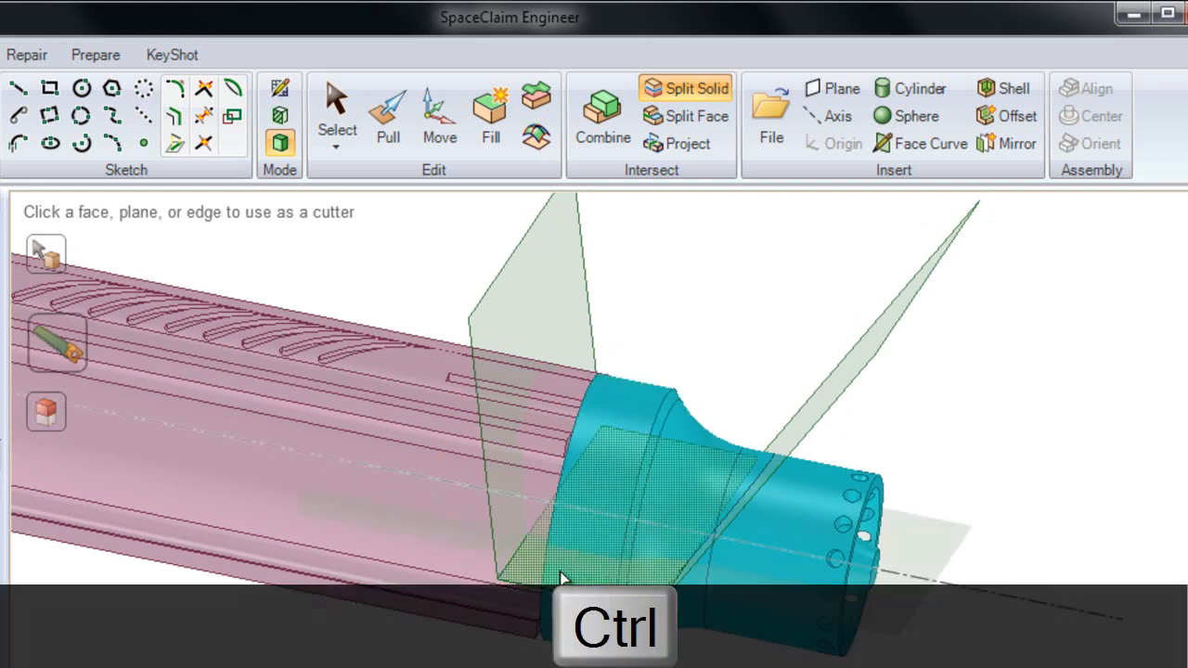
click(564, 578)
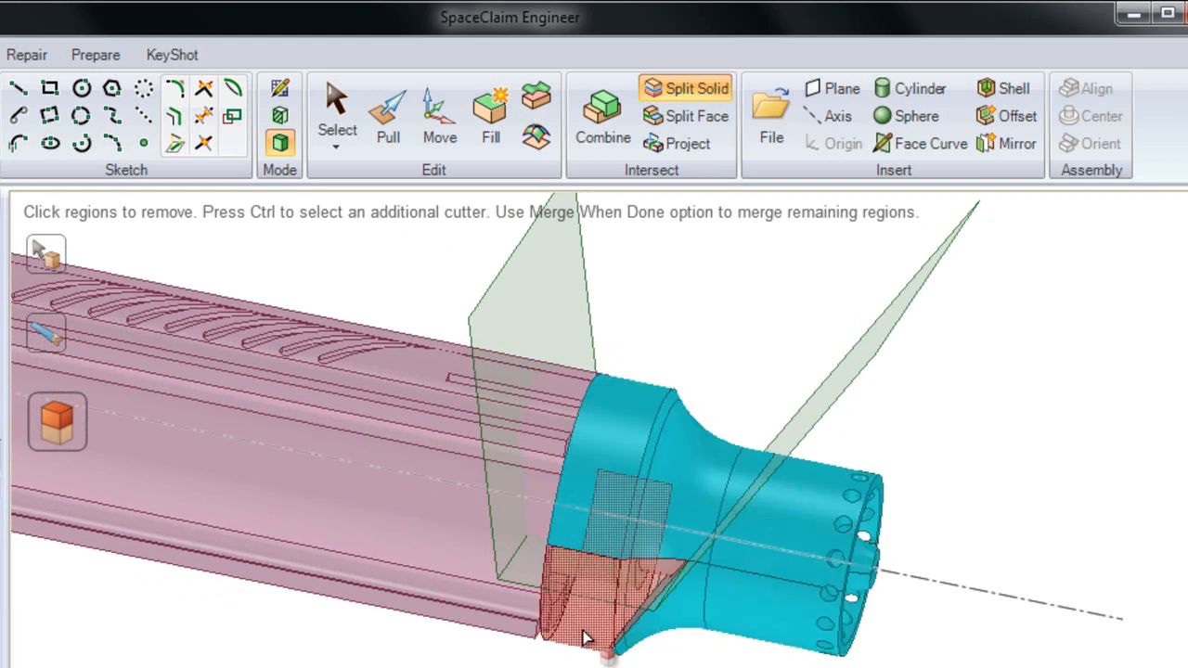
click(578, 626)
click(587, 525)
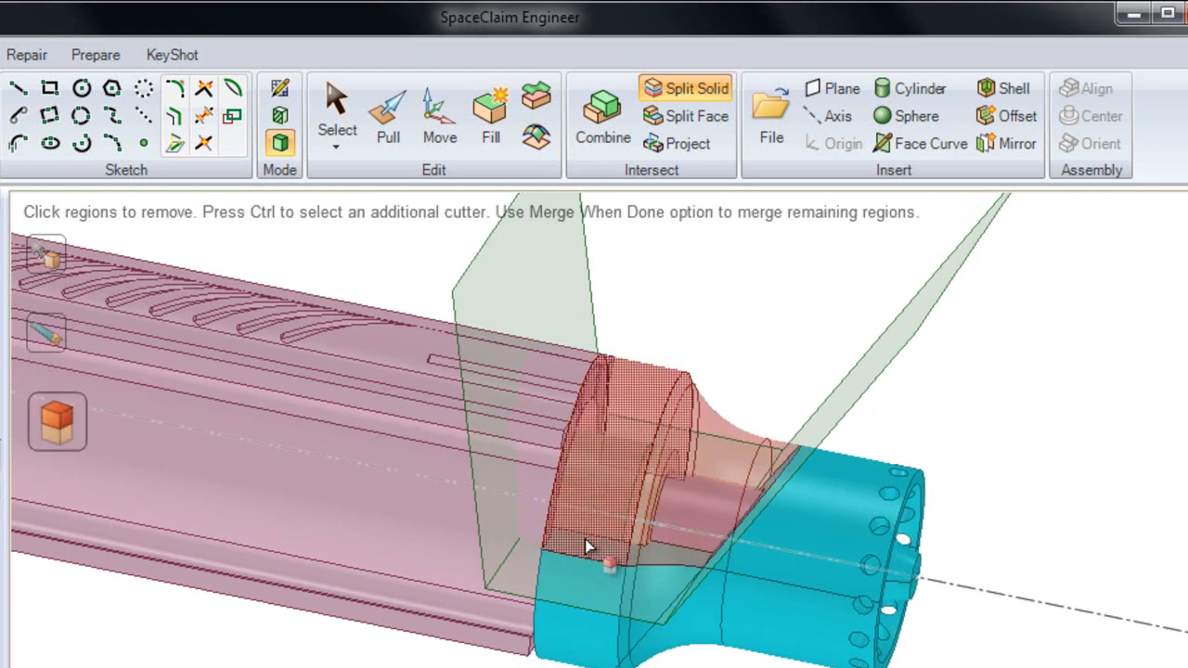
Step: Add the surface's steep face nearest the grooved pink body as another cutter for the Shaft's end solid
click(547, 435)
key(ctrl)
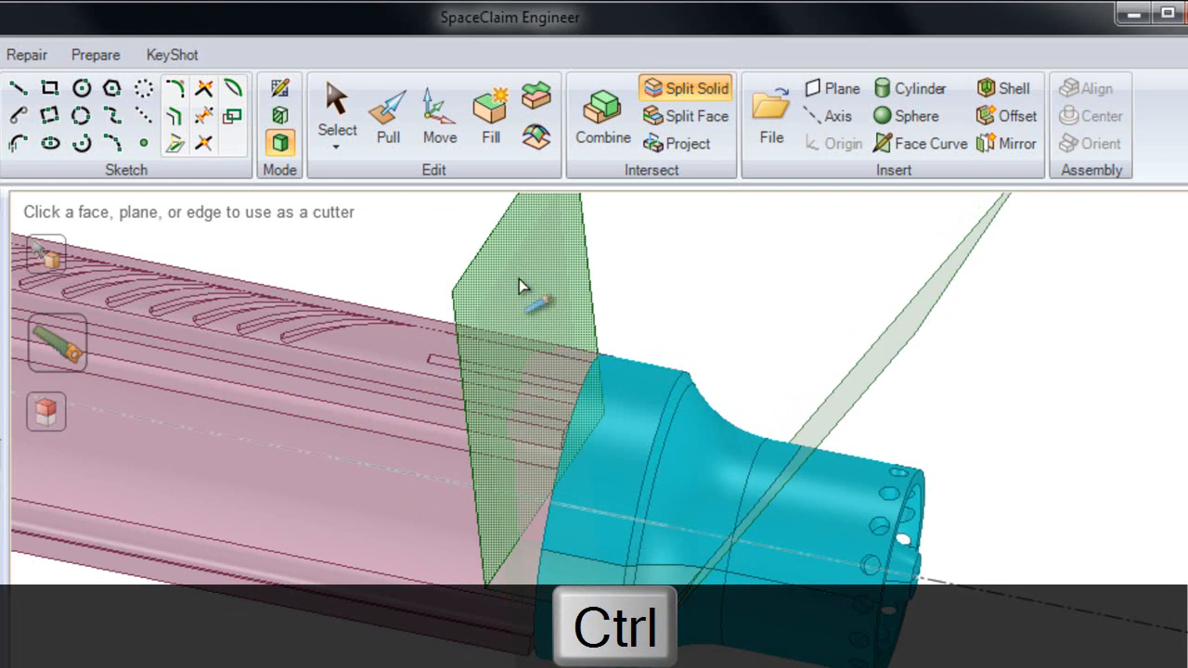
ctrl+click(522, 284)
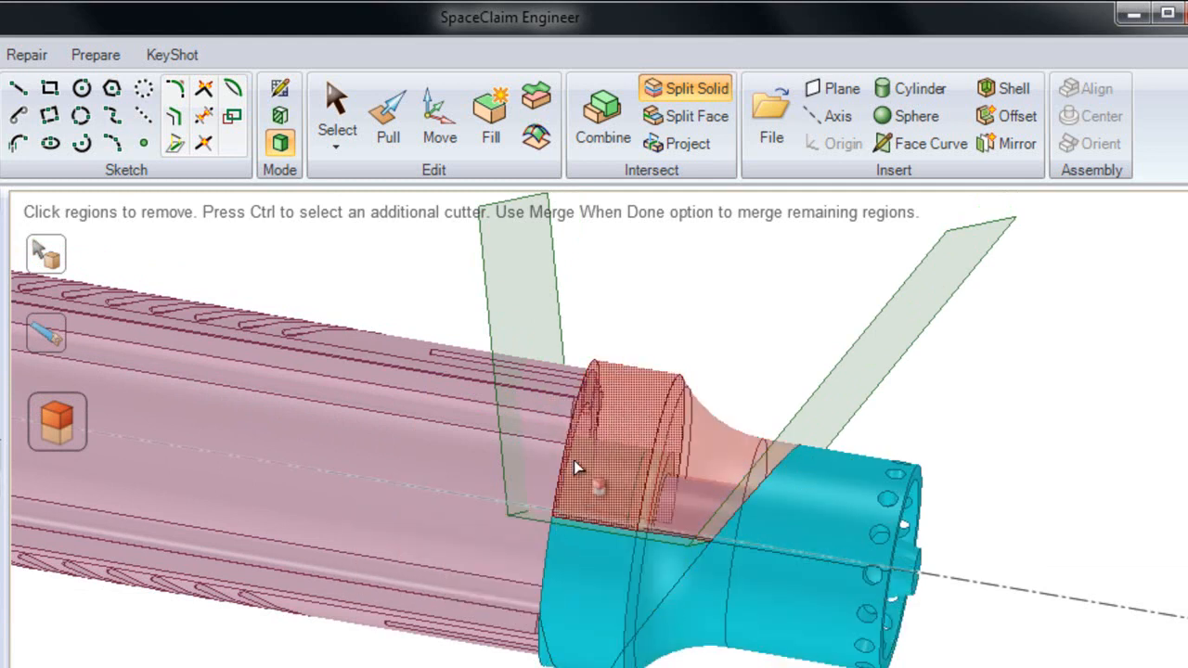
Step: Try removing the upper region of the Shaft's end, and undo the removal together with the Split Solid cuts
click(608, 424)
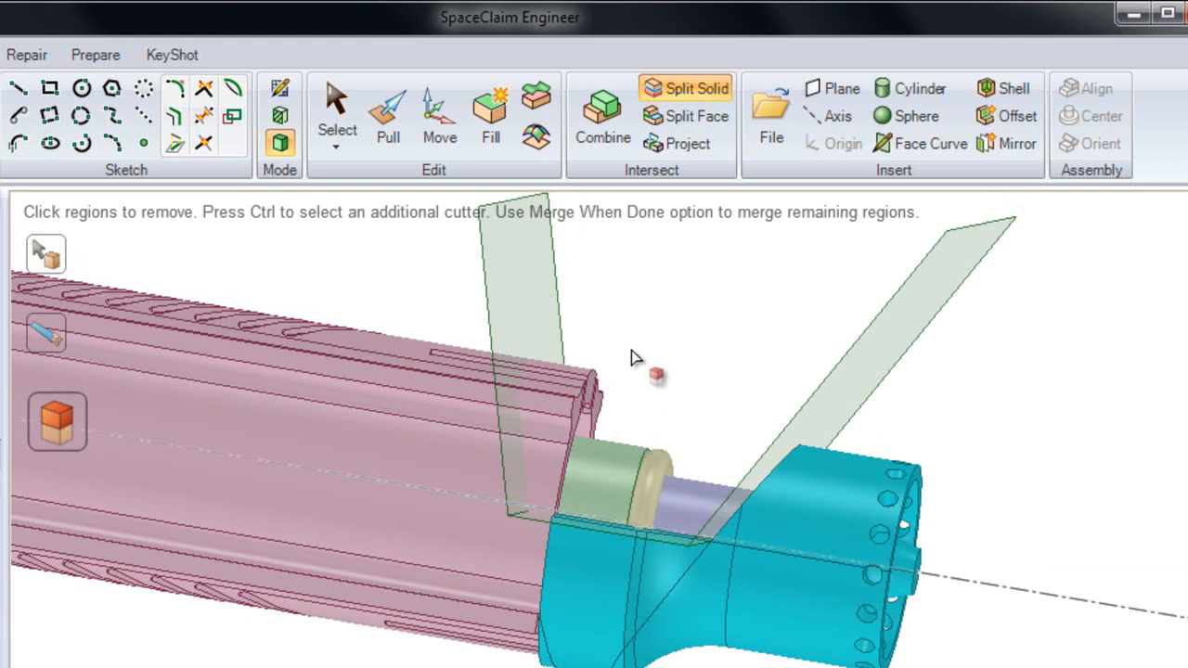
key(ctrl+z)
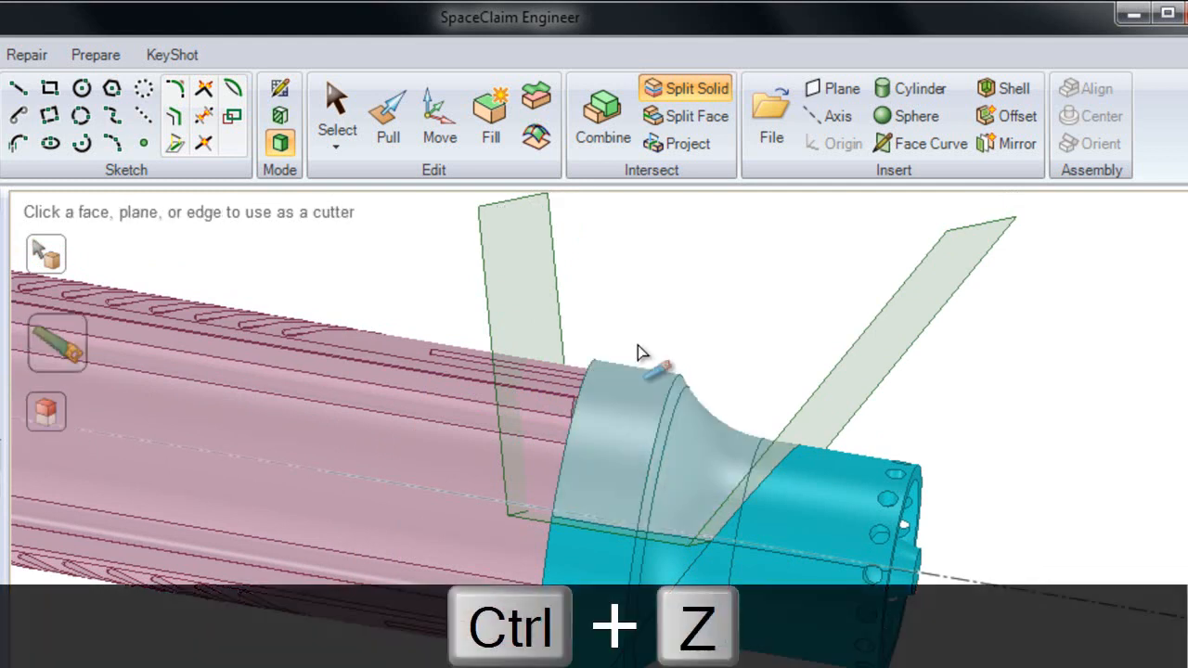
key(ctrl+z)
key(ctrl+z)
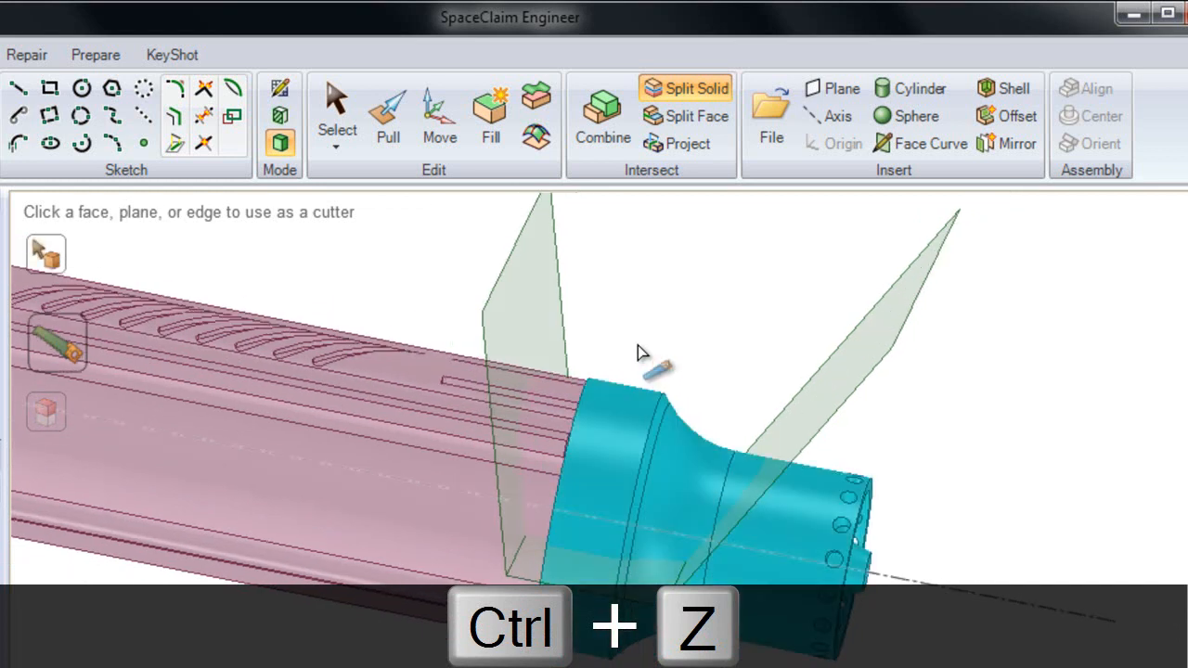
key(ctrl+z)
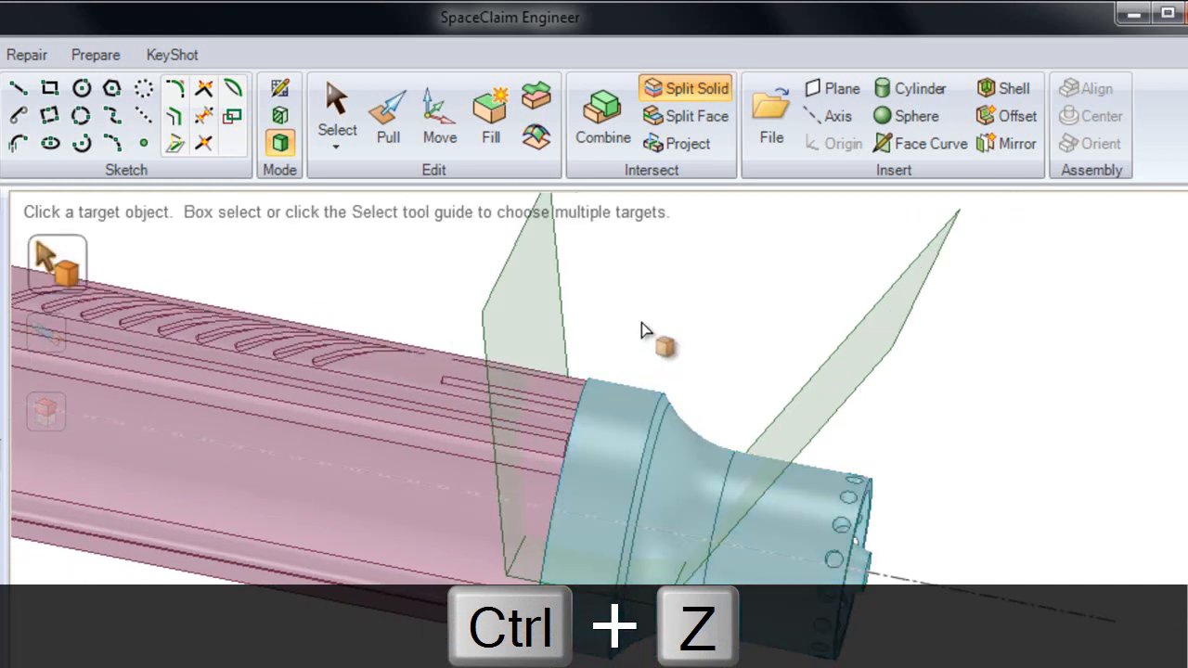
Step: Split the Shaft's end solid with Combine, using the entire Surface body as the cutter with Keep cutter enabled
click(603, 137)
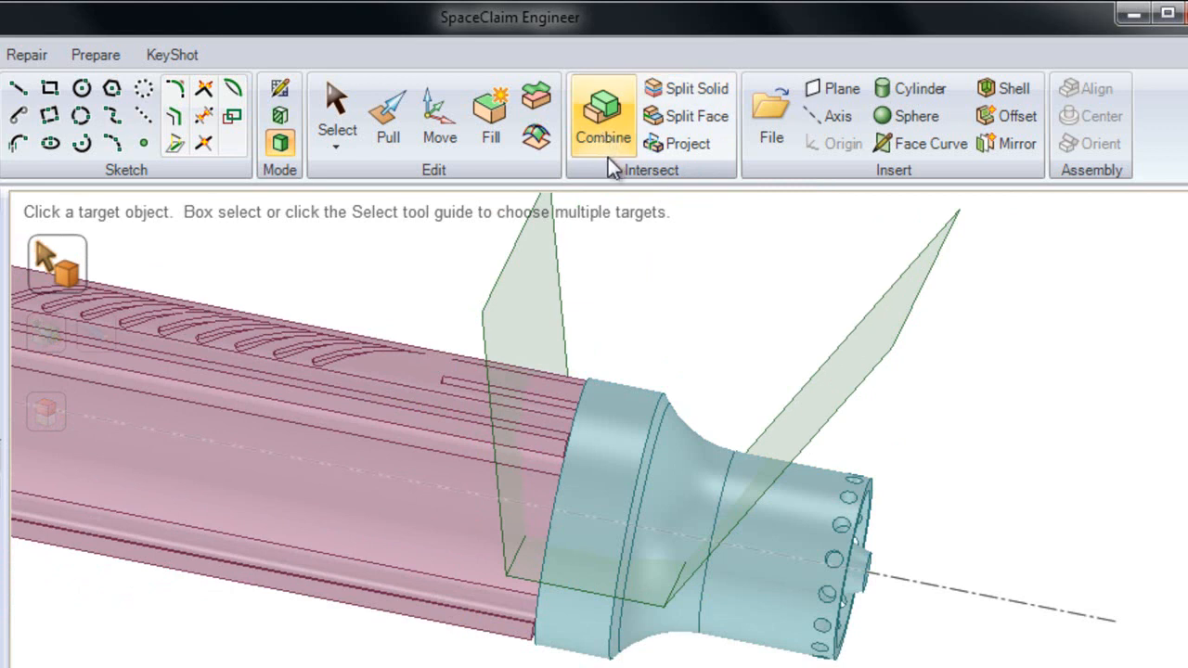
click(627, 431)
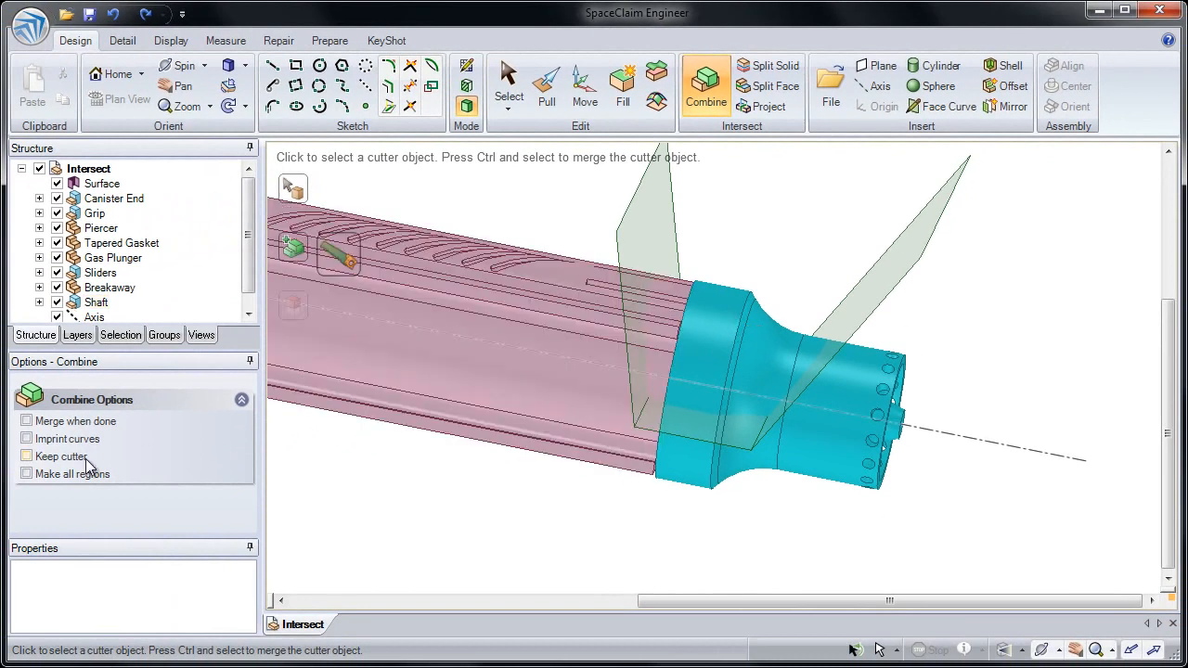
click(82, 464)
click(651, 226)
middle_drag(650, 221, 650, 208)
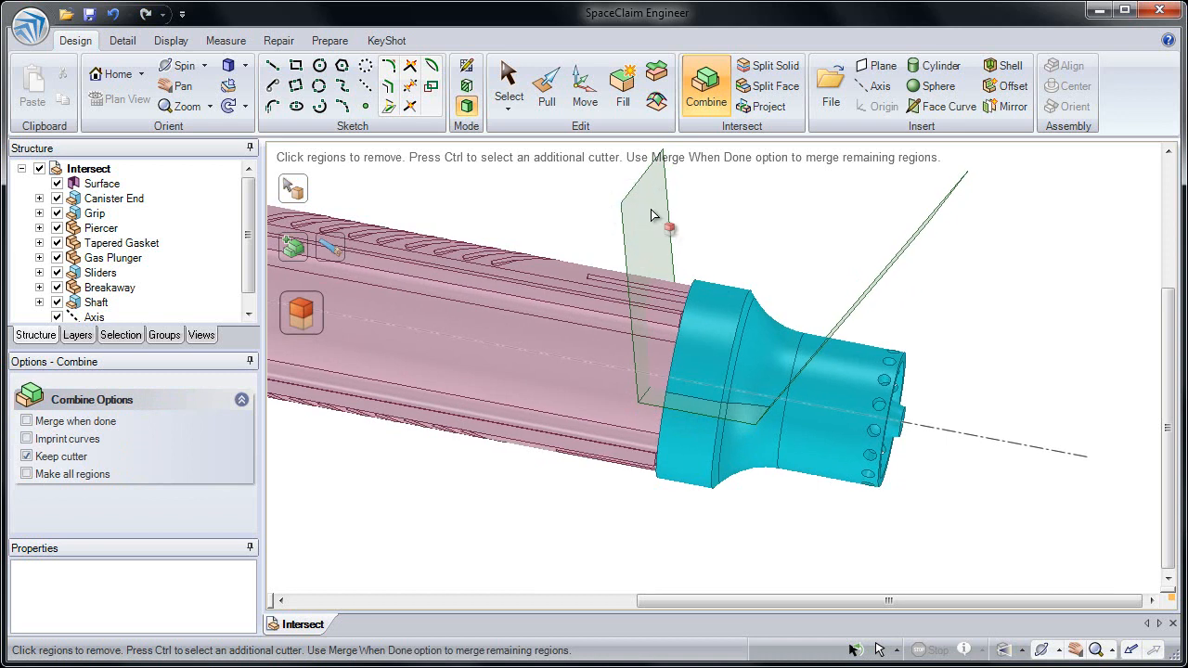
Step: Remove the upper region enclosed by the surface from the Shaft's end and clear the Combine target
click(696, 341)
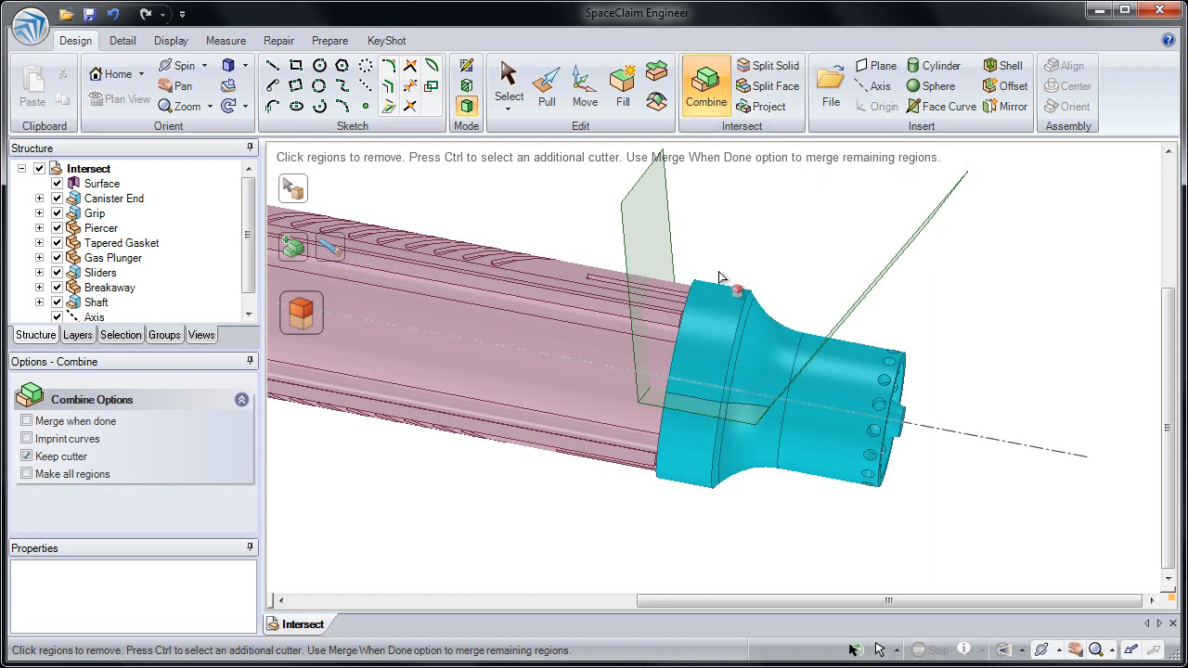
click(706, 334)
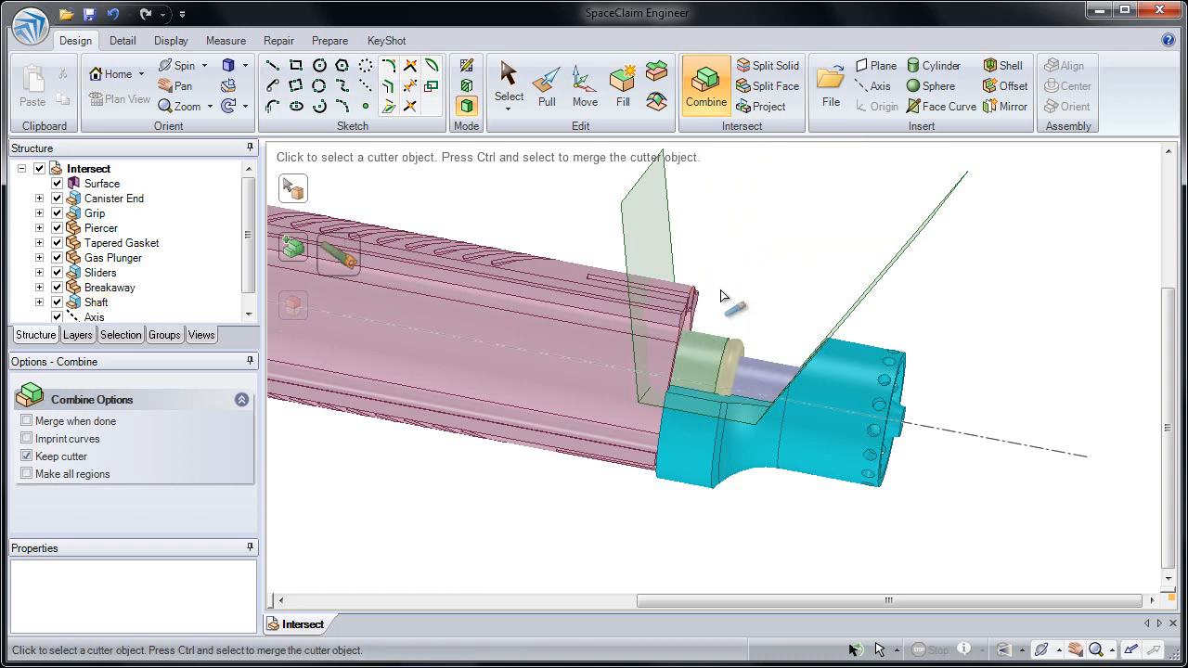
click(723, 295)
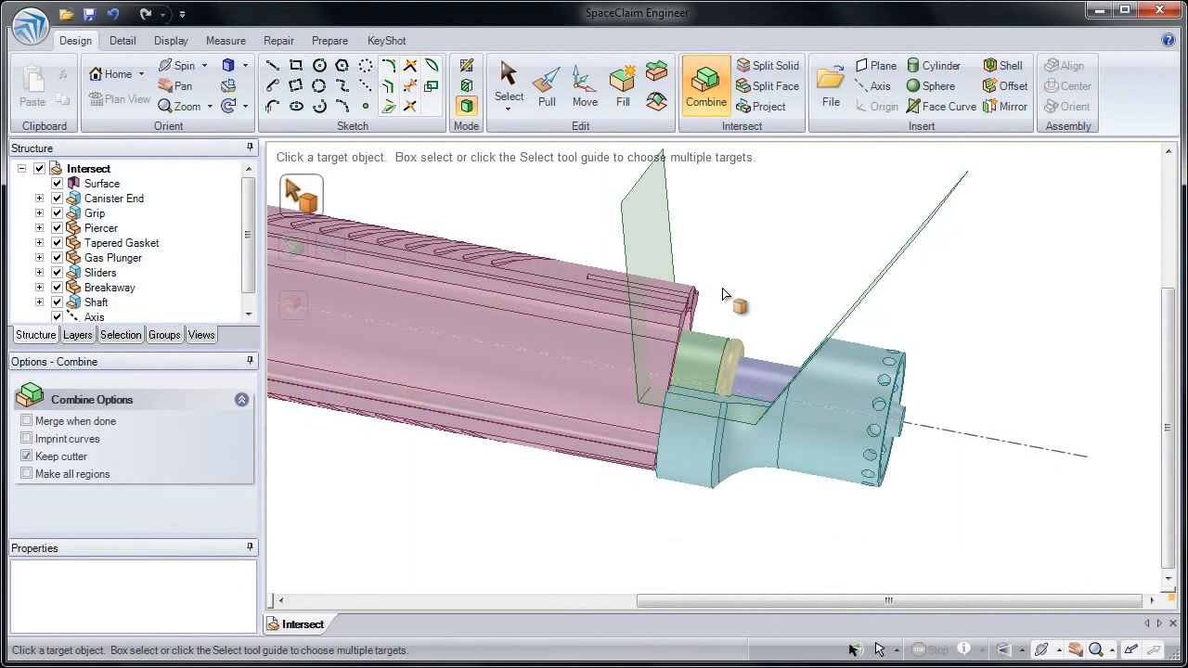
Step: Delete the Surface body from the Intersect assembly
click(509, 87)
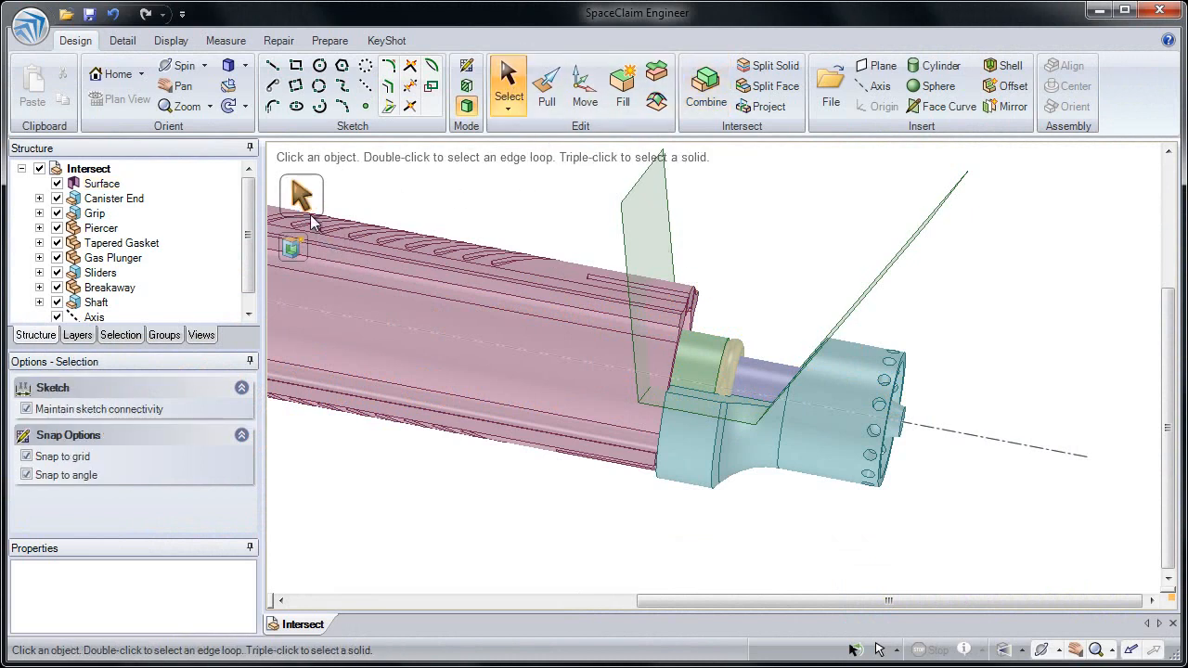
click(107, 184)
key(Delete)
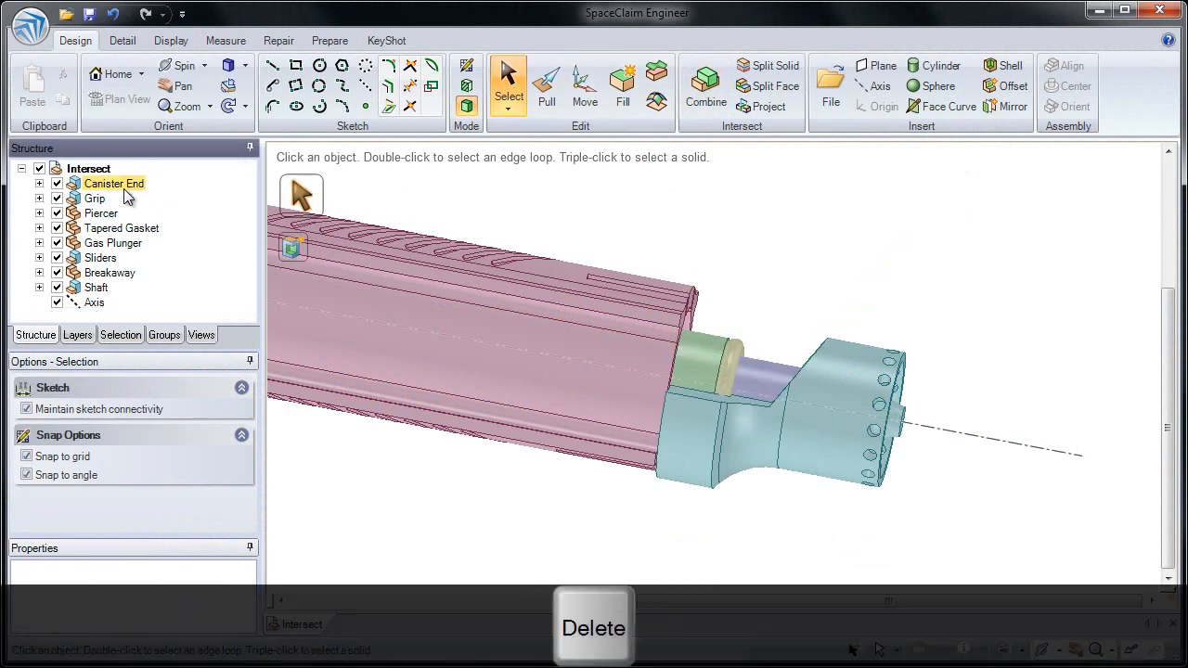
Step: Insert a plane through the assembly's Axis, running lengthwise through all the parts
shift+middle_drag(642, 374, 726, 252)
middle_drag(726, 251, 697, 265)
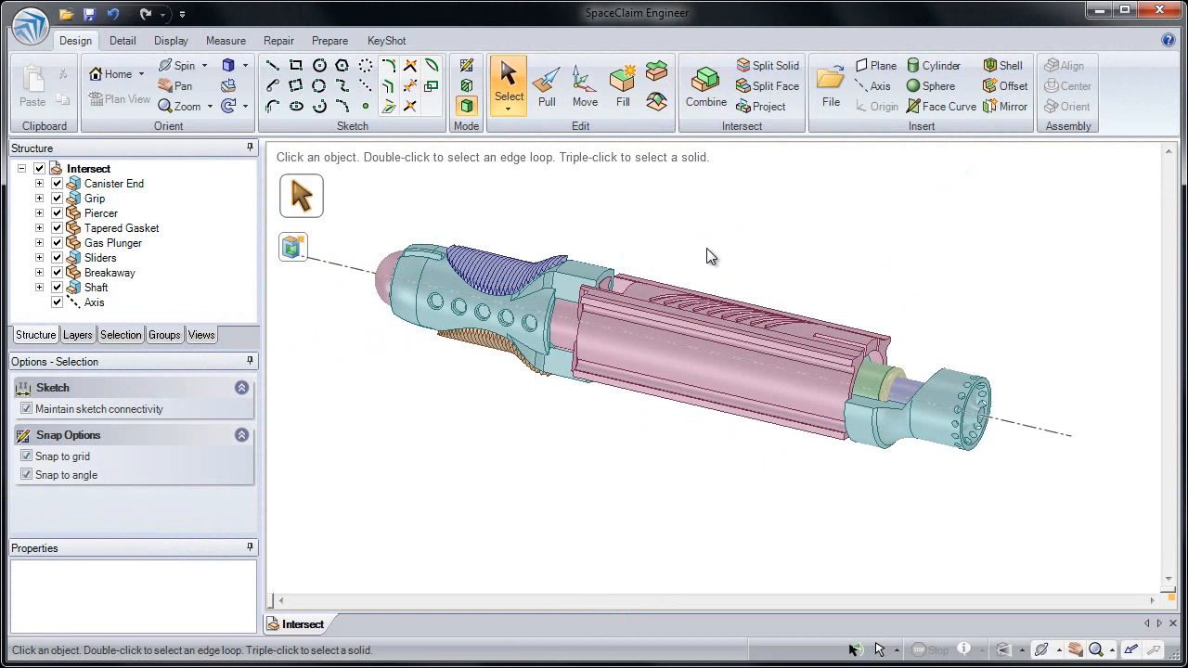
click(1009, 424)
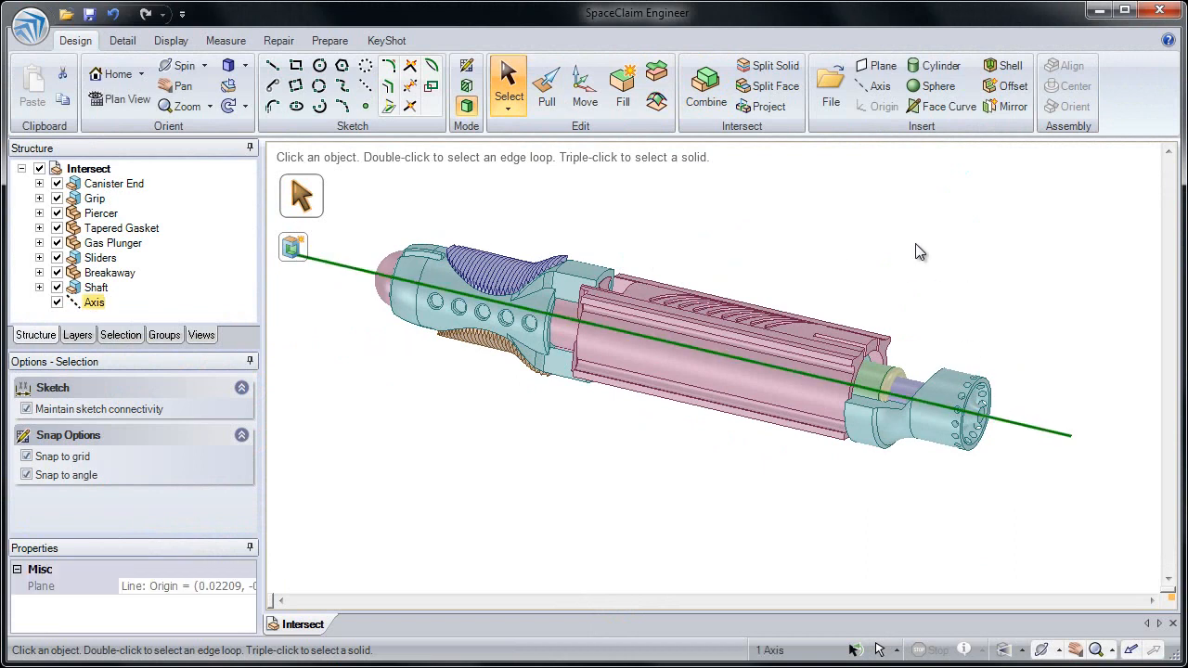
click(884, 66)
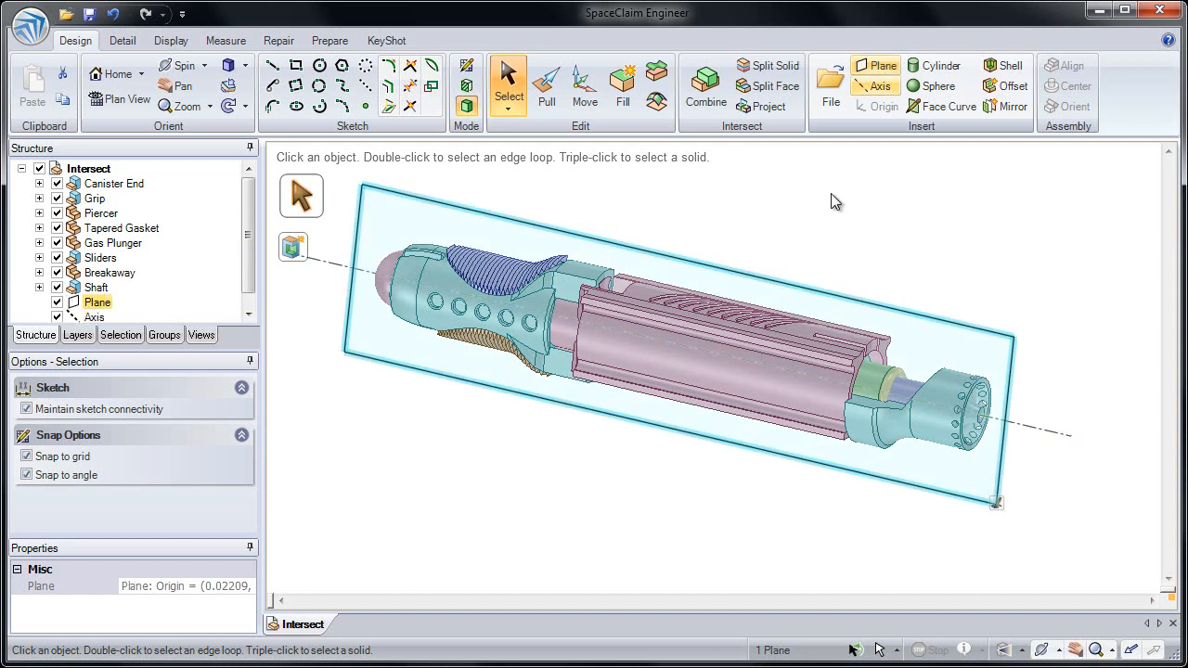
click(816, 202)
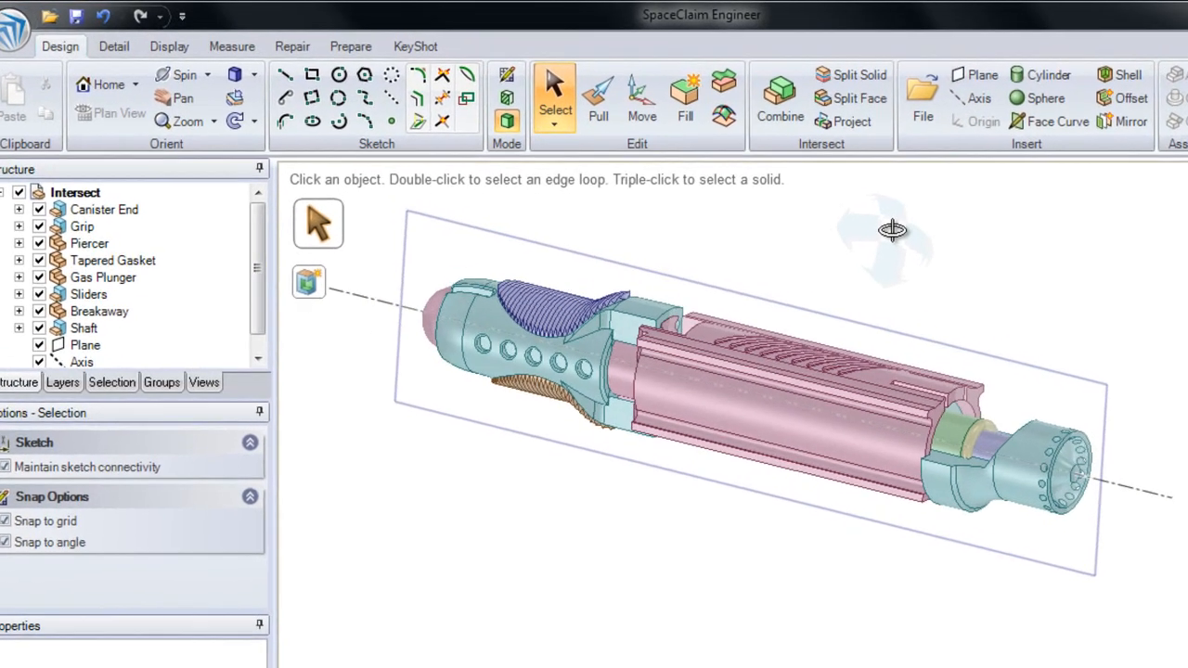
Step: Split all the assembly's solids at once with Combine, using the lengthwise plane as the cutter
click(796, 104)
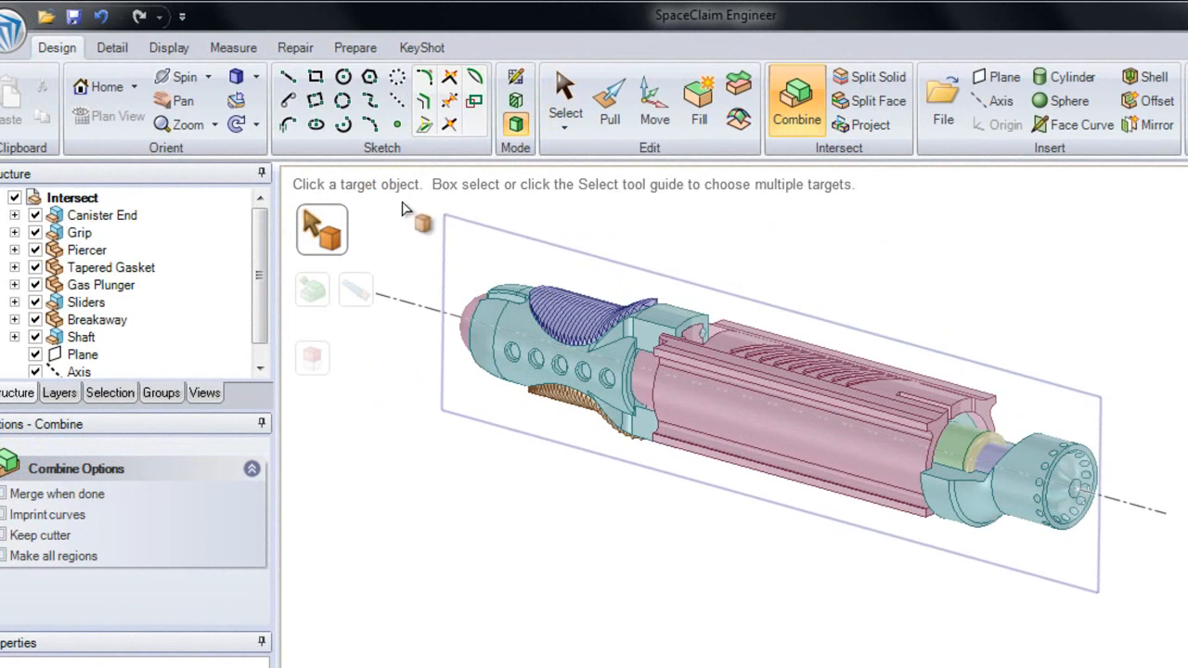
drag(452, 239, 1187, 653)
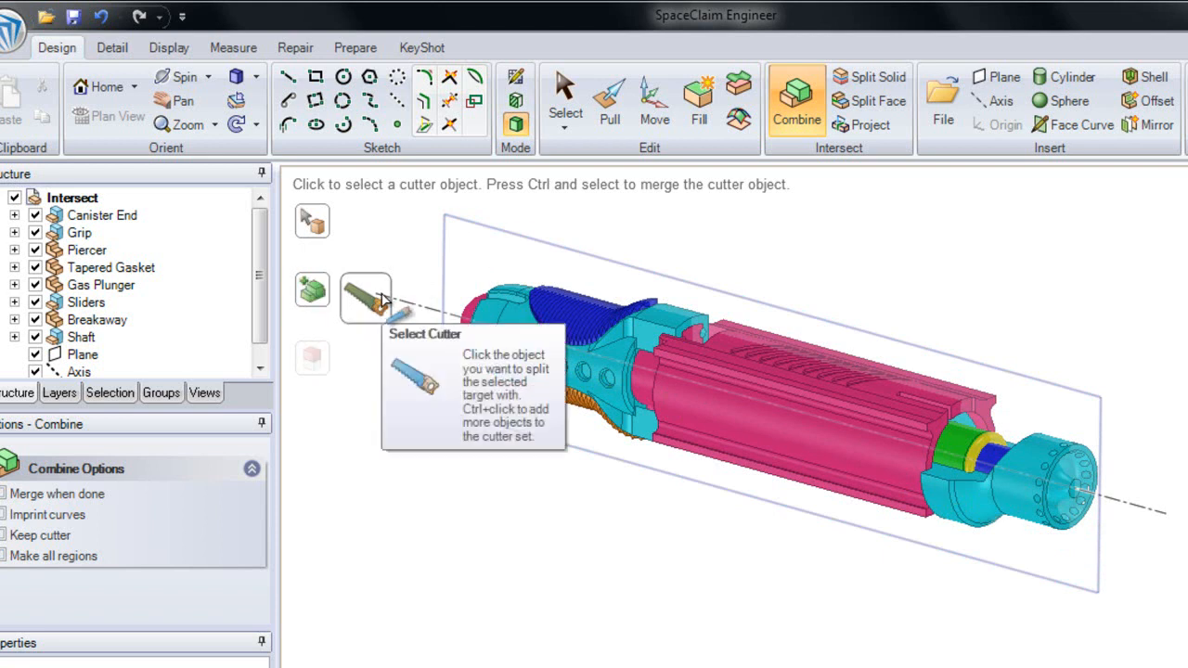
click(481, 229)
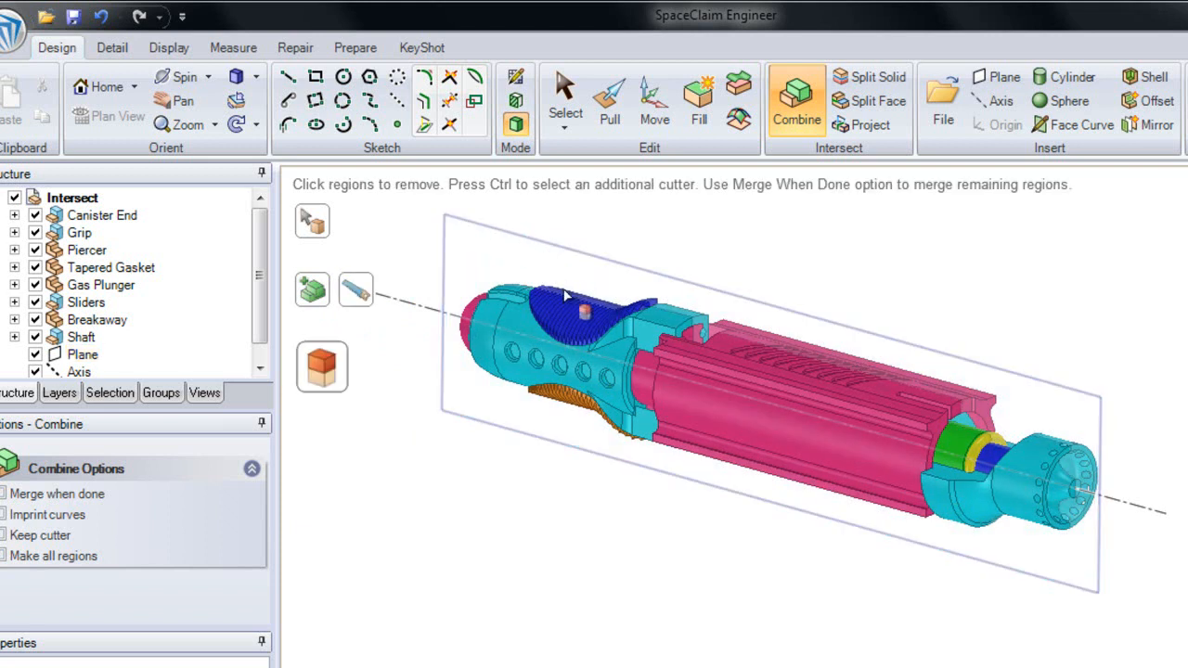
Step: Remove the near-side regions of the outer bodies, including the perforated teal housing and the grooved pink body
middle_drag(703, 390, 678, 441)
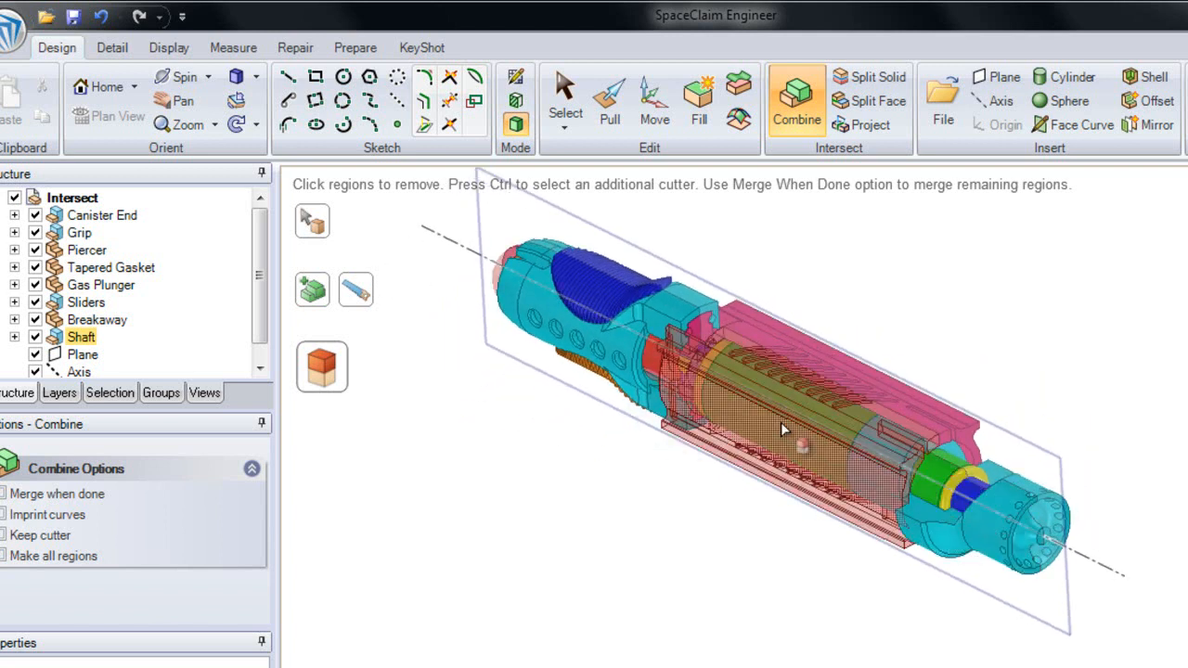
click(617, 348)
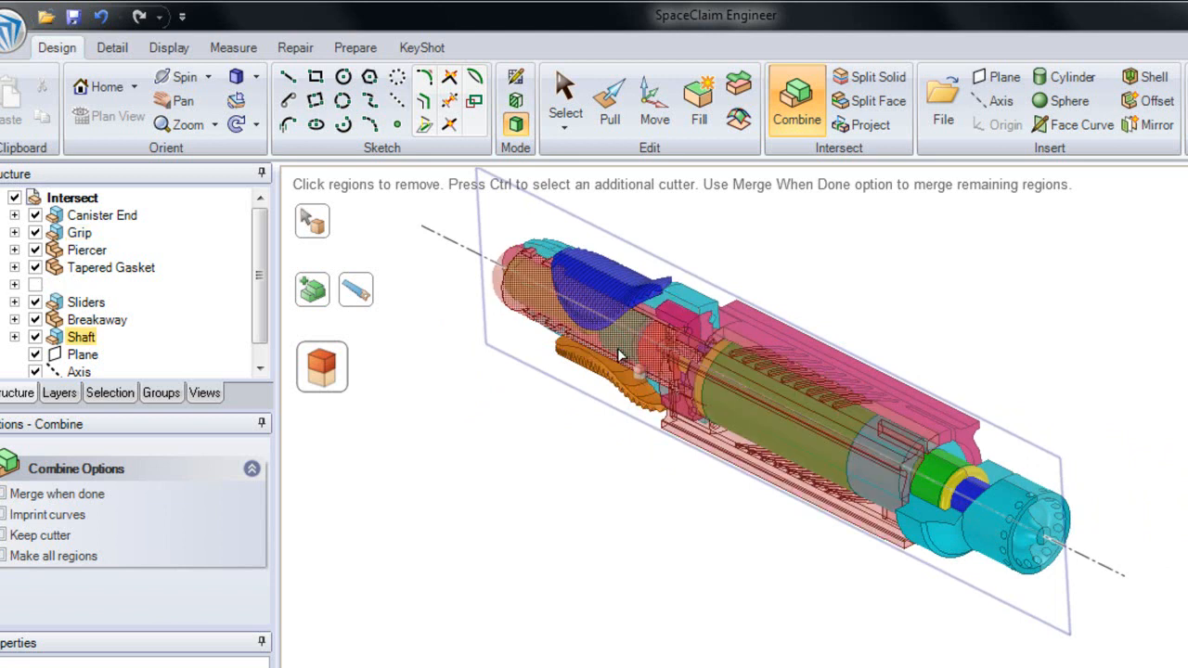
click(784, 426)
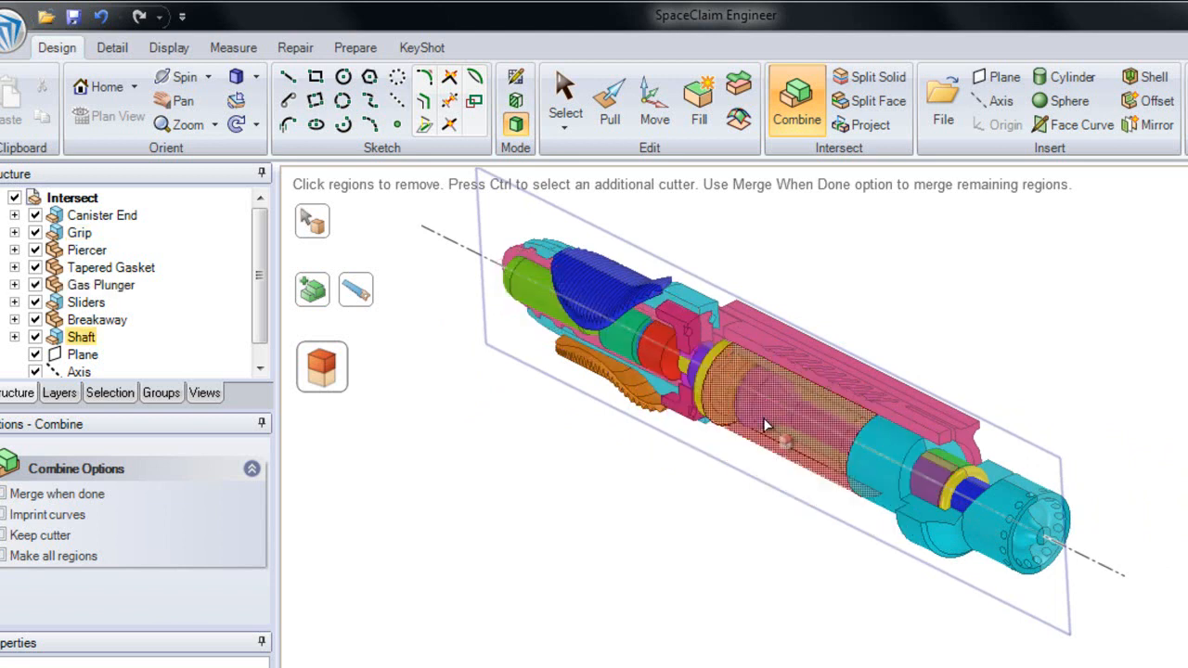
click(735, 456)
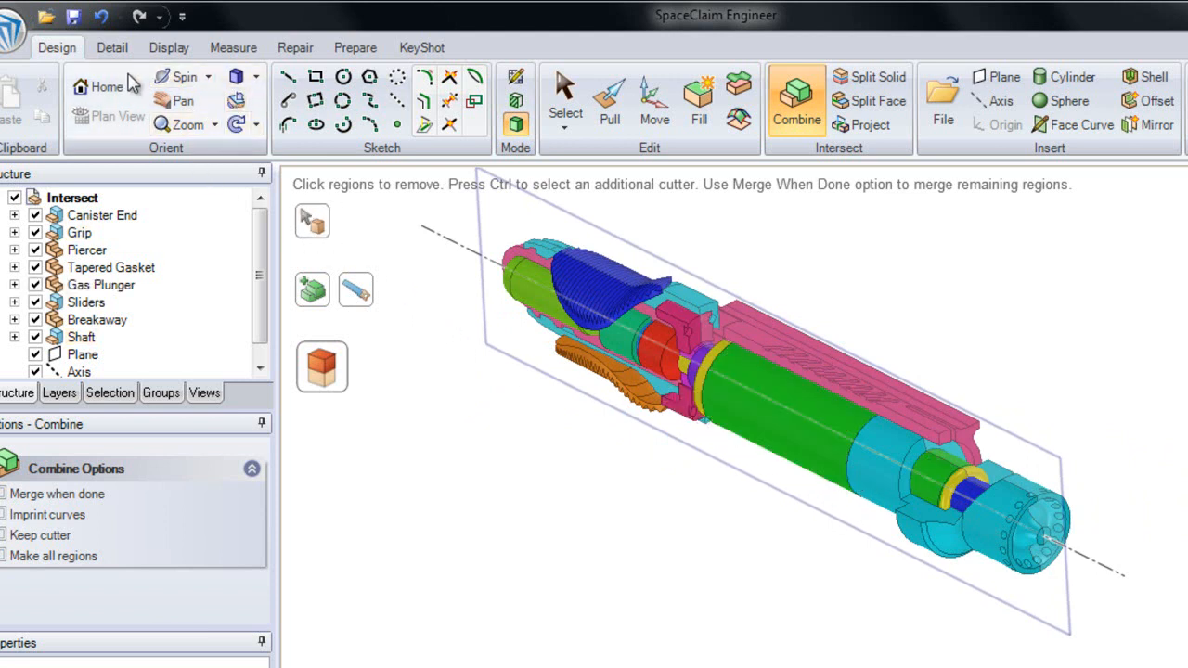
Step: Using the Right view, remove the Shaft's teal end half and the blue ribbed slider's half on the cut-away side
click(257, 78)
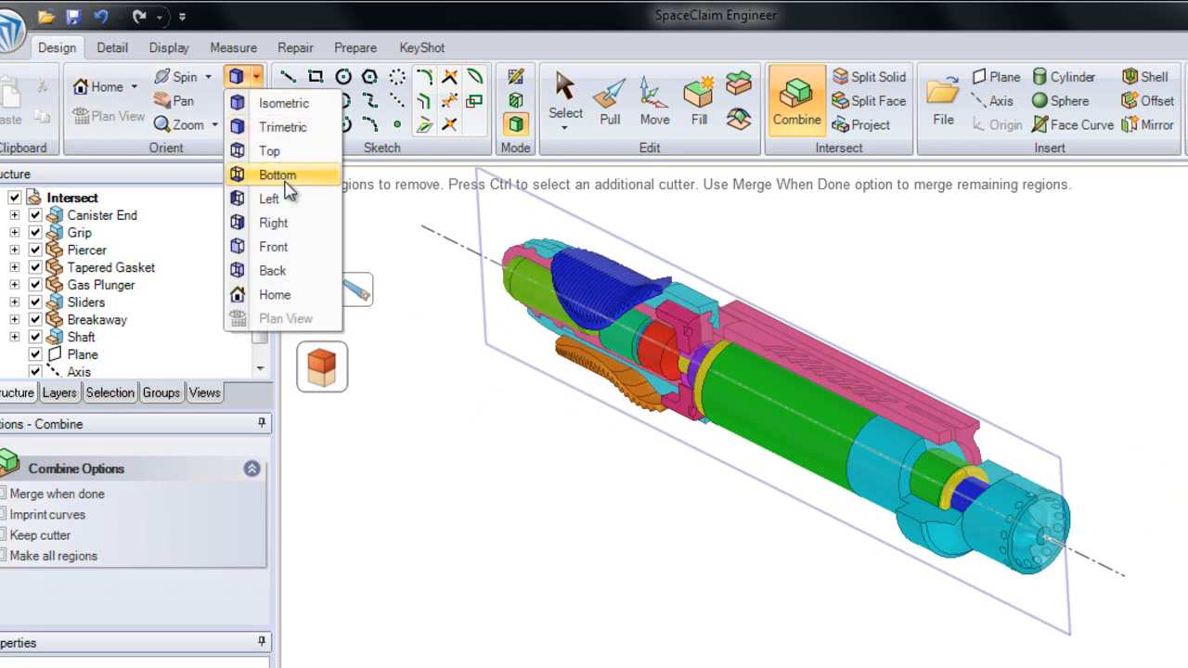
click(274, 223)
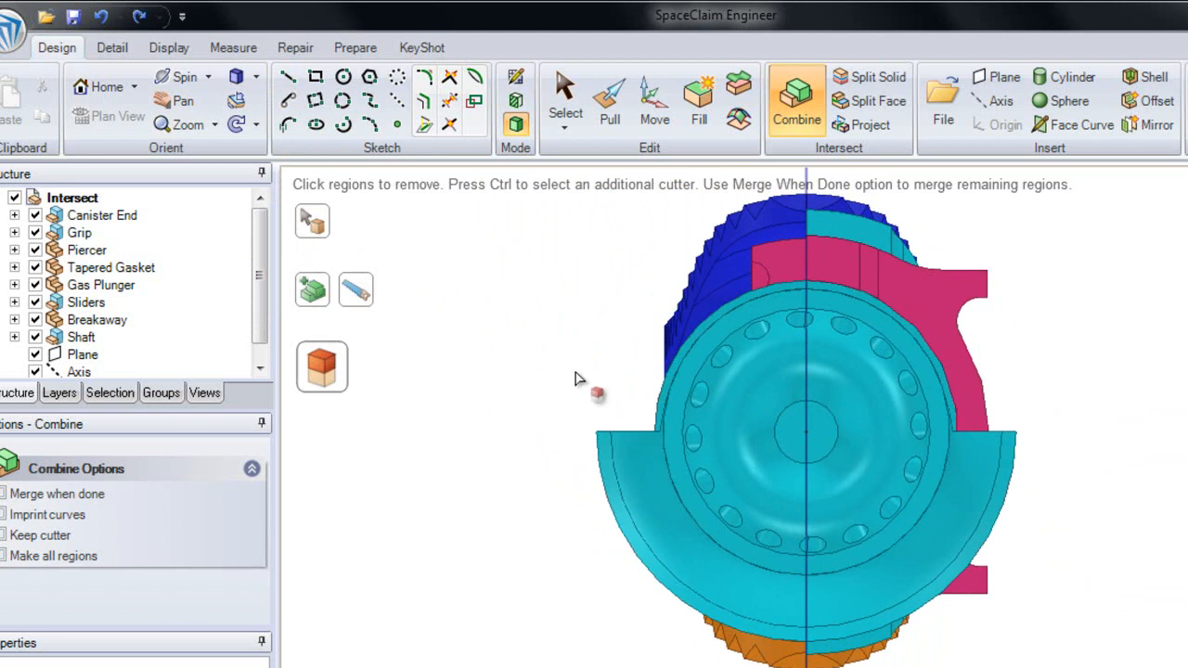
click(684, 404)
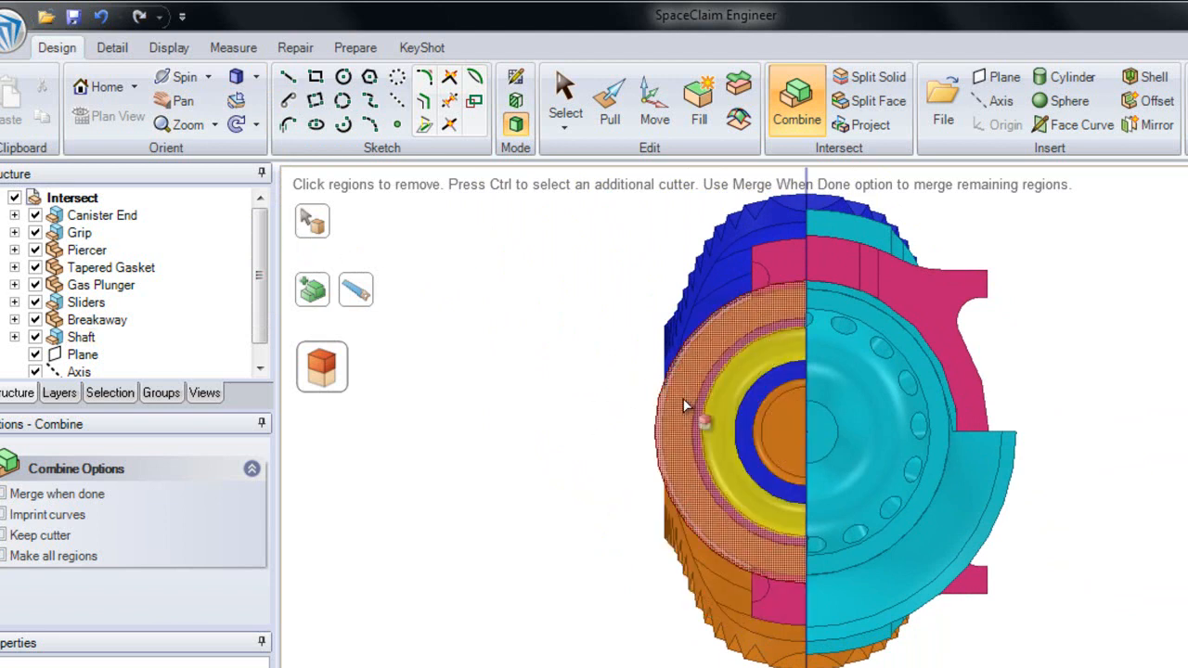
click(684, 385)
click(687, 327)
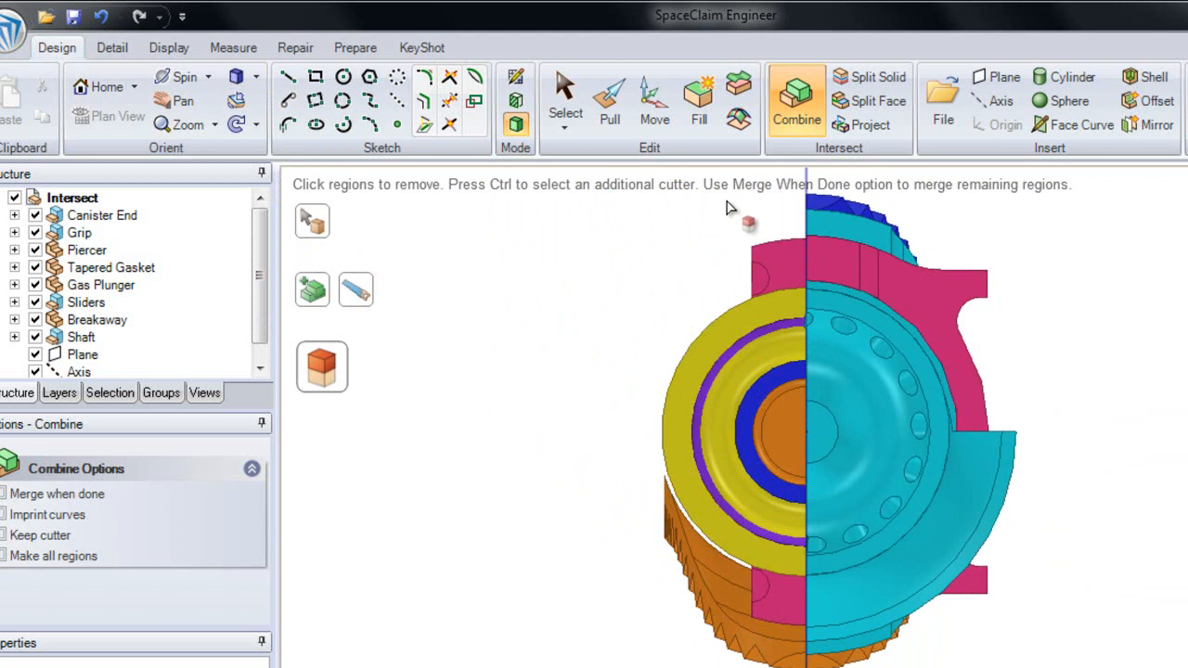
Step: Remove all remaining regions on the plane's cut-away side in groups, and finish Combine in the Home view
mouse_move(725, 202)
mouse_down()
mouse_move(695, 312)
mouse_move(637, 393)
mouse_move(540, 655)
mouse_up()
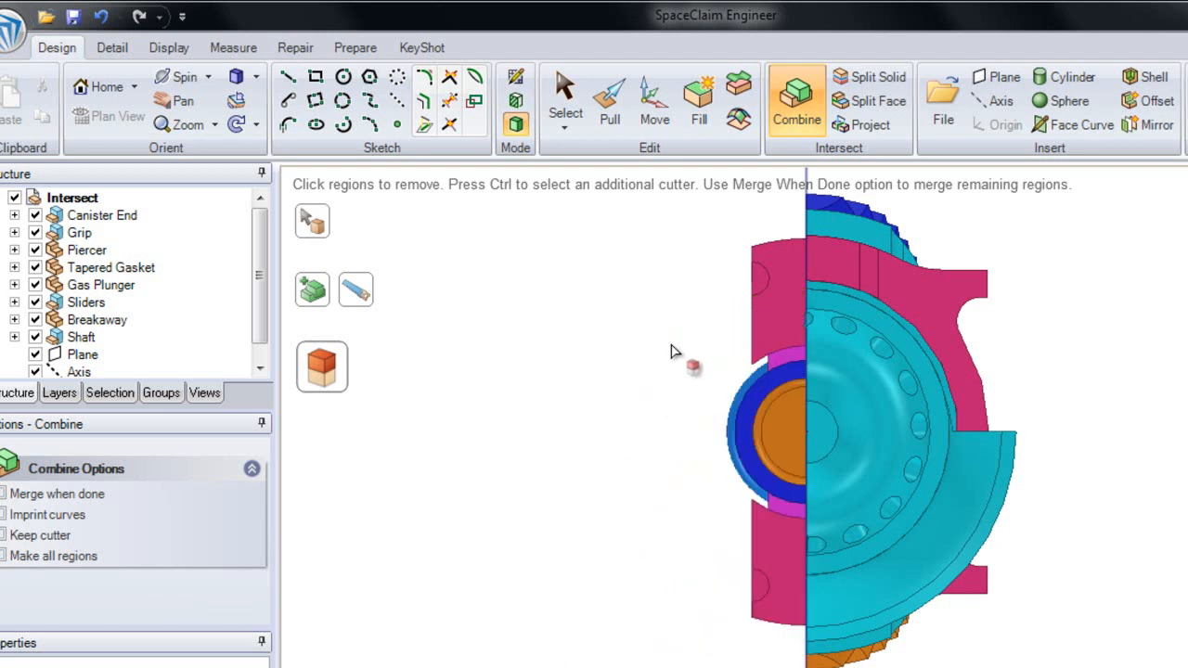
drag(778, 210, 625, 661)
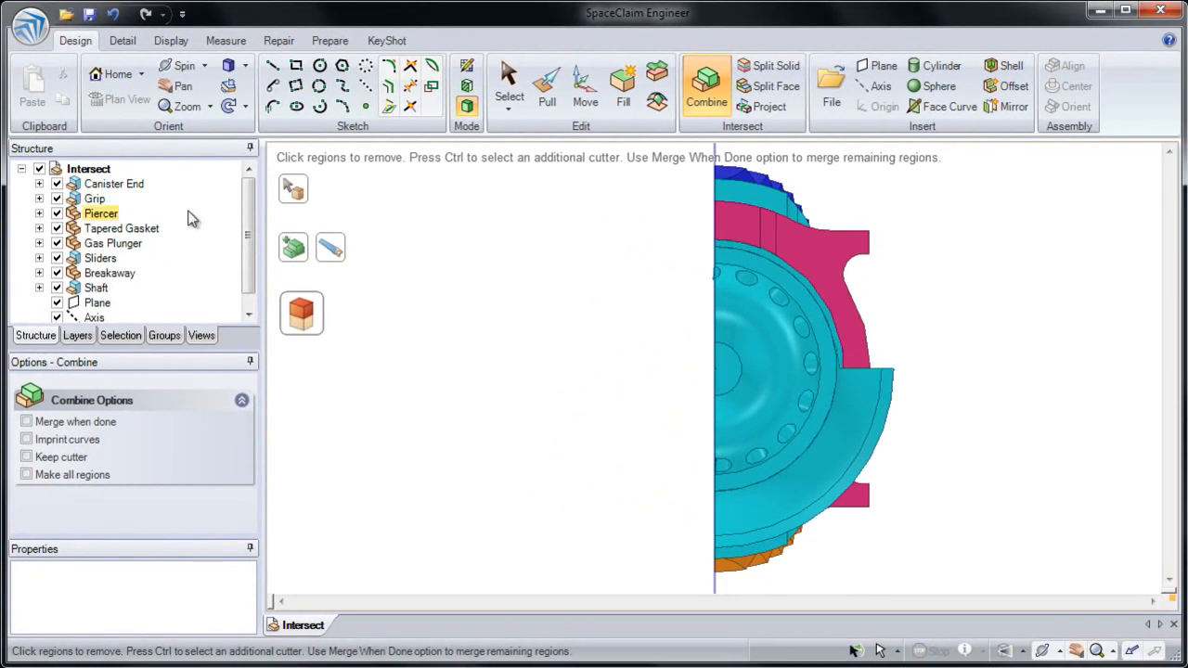
click(113, 75)
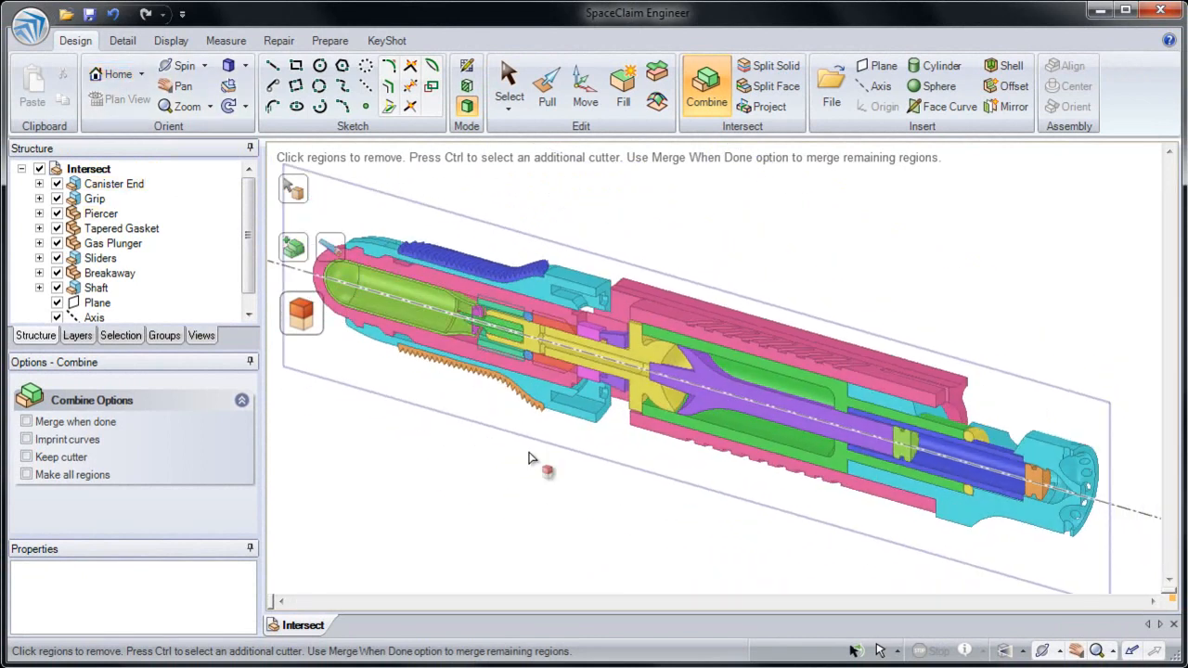
click(475, 473)
key(s)
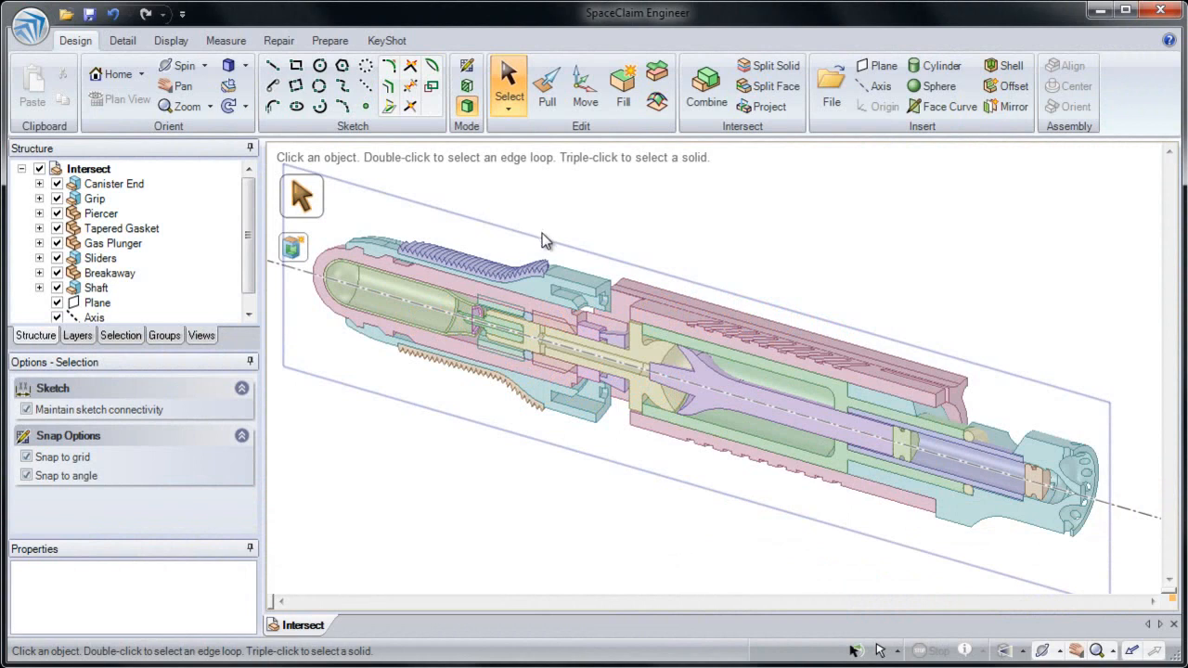
Step: Place a note on an annotation plane facing the grooved pink body's outer side, near the body's teal perforated end
middle_drag(660, 306, 655, 270)
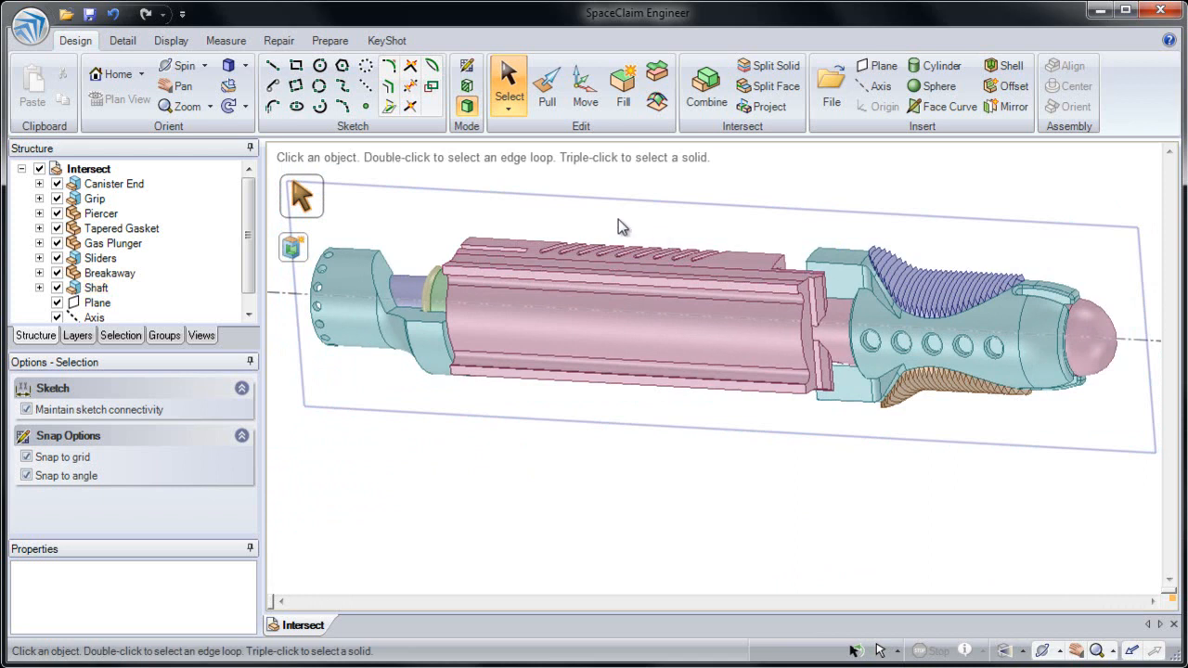
ctrl+middle_drag(516, 247, 505, 337)
shift+middle_drag(504, 338, 564, 290)
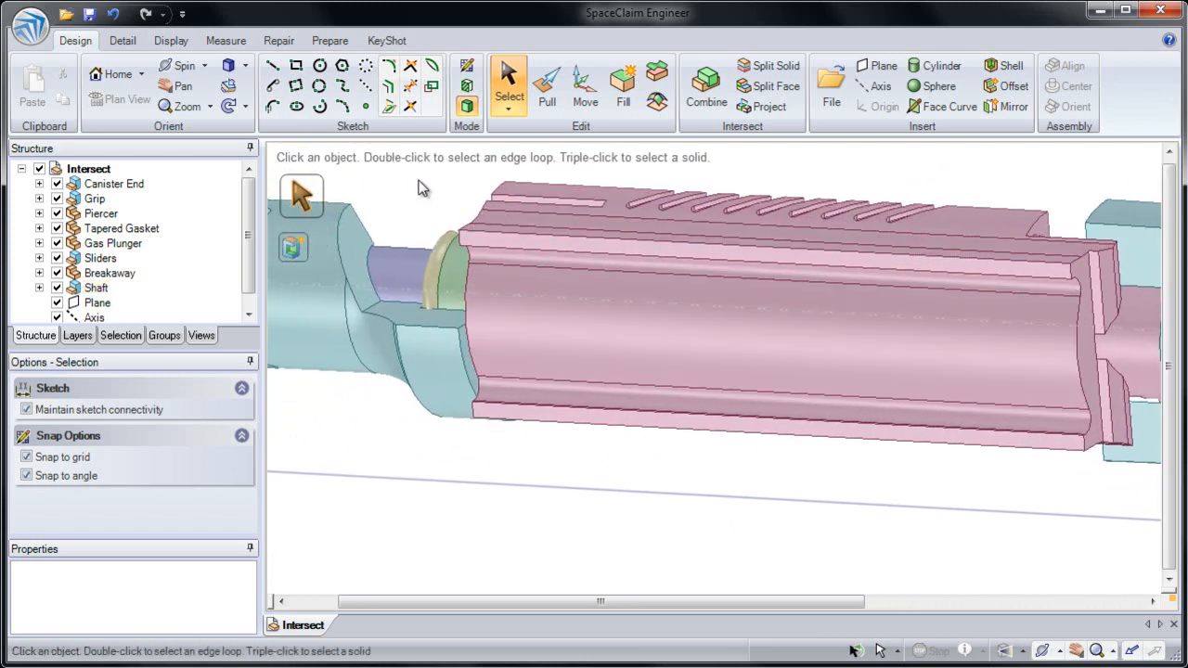
click(131, 43)
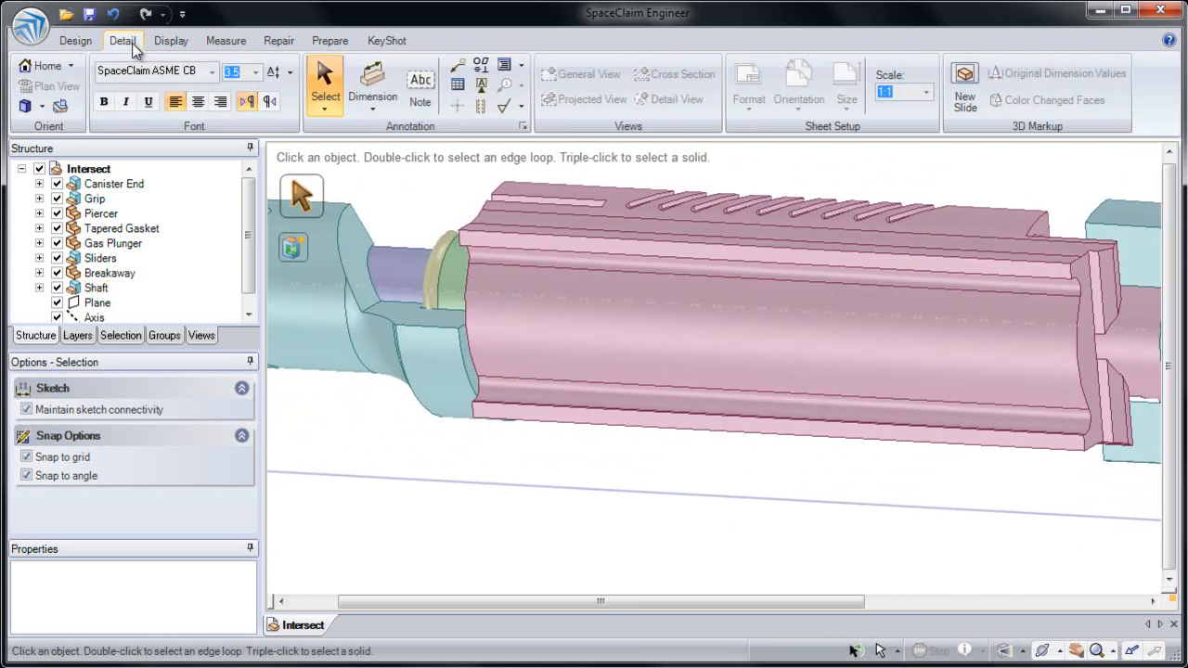
click(422, 93)
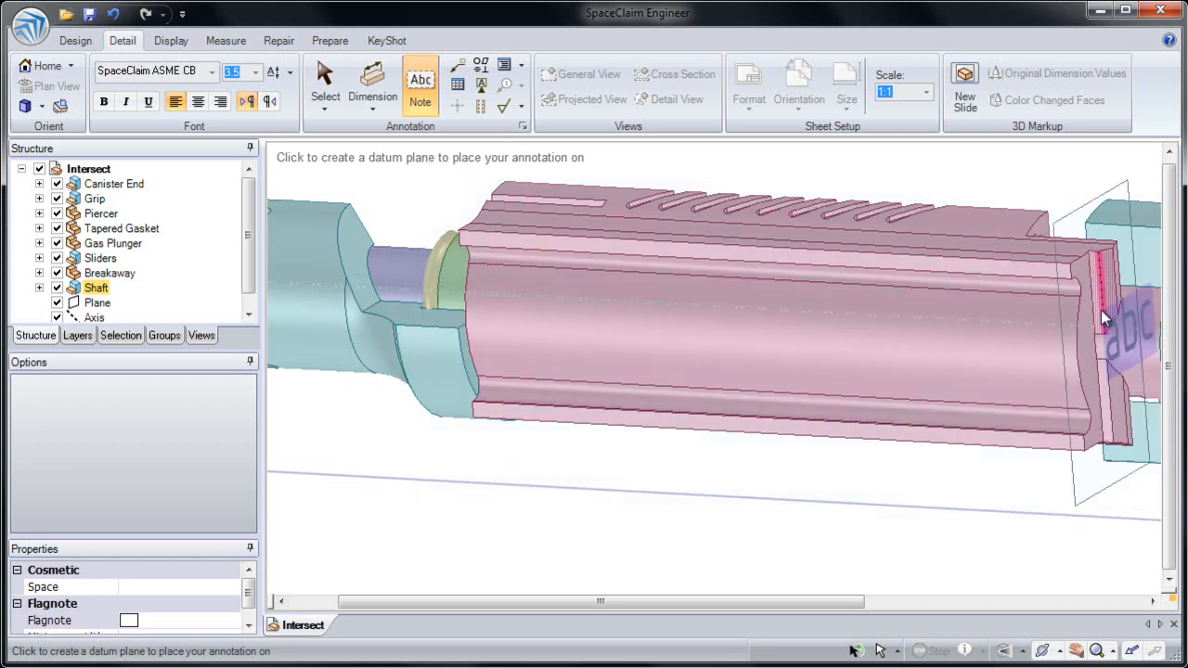
click(516, 243)
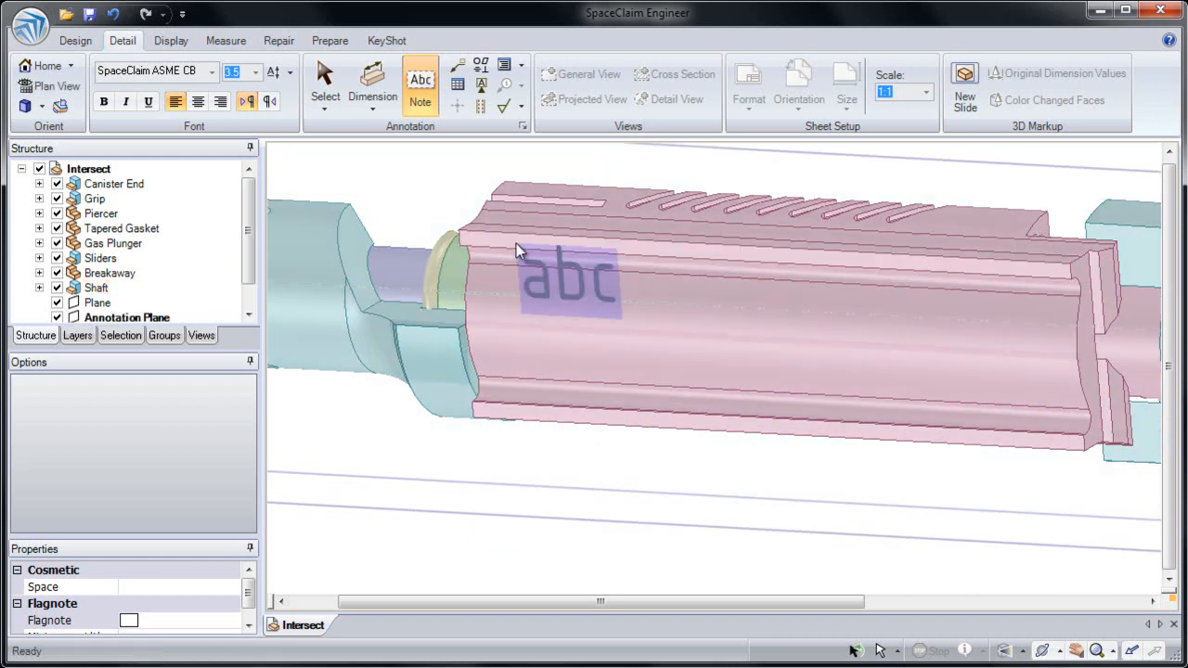
click(527, 287)
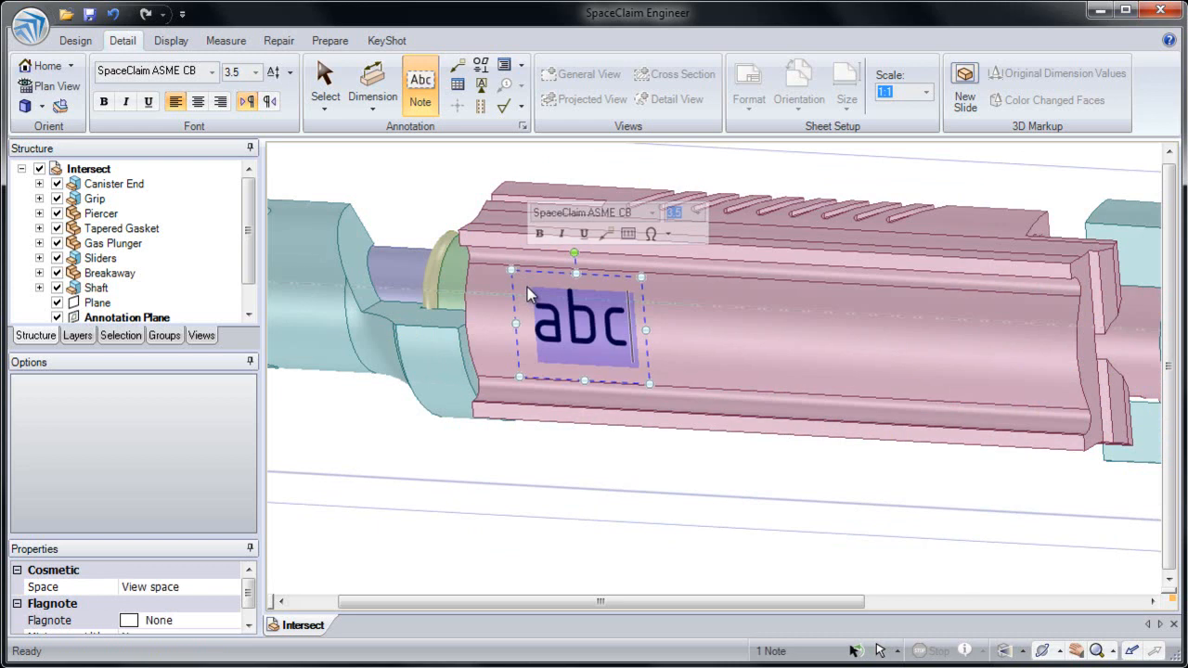
Step: Set the new note's font to Arial Black
click(652, 214)
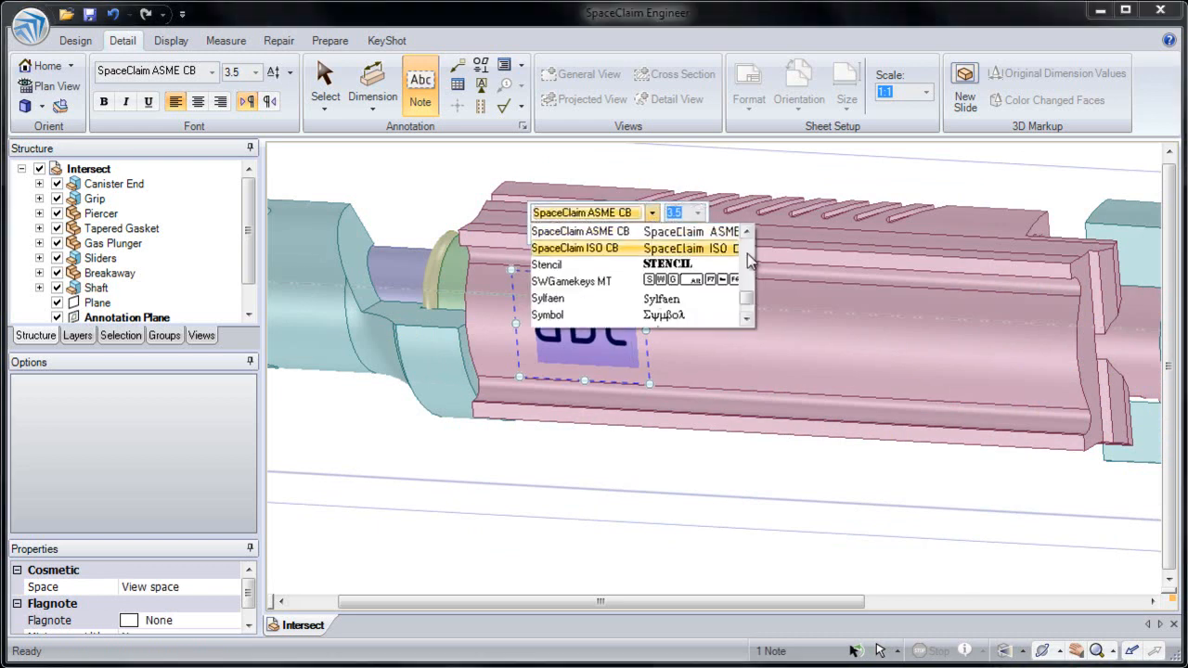
key(a)
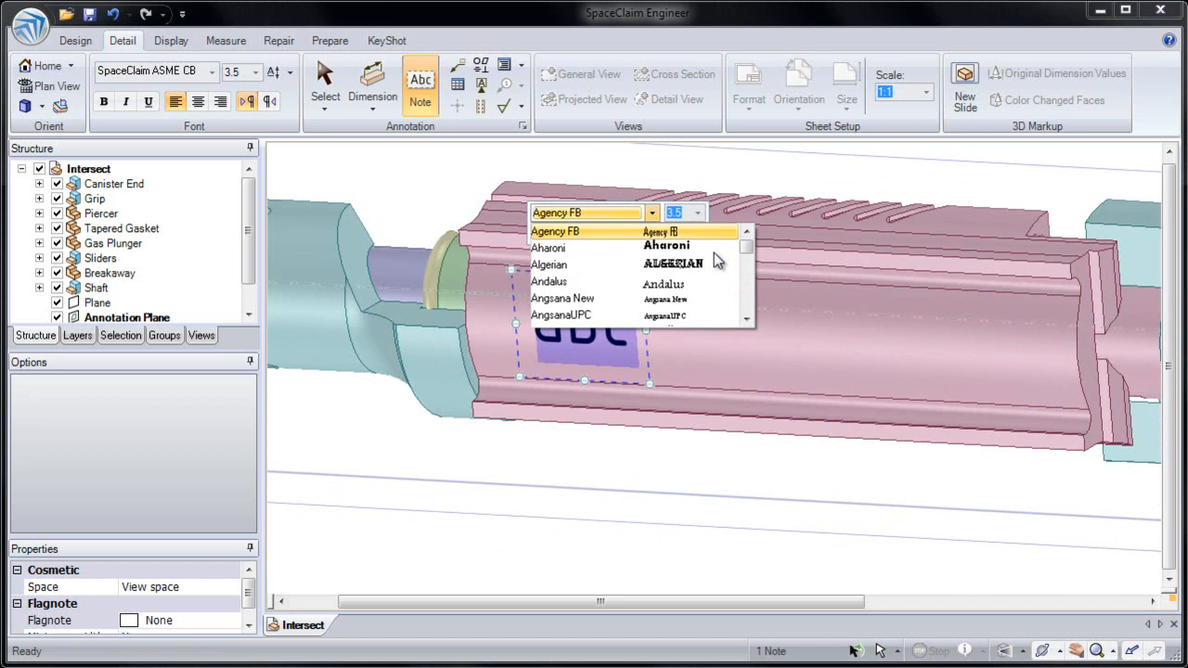
click(747, 319)
click(747, 320)
click(747, 319)
click(747, 320)
click(747, 319)
click(747, 319)
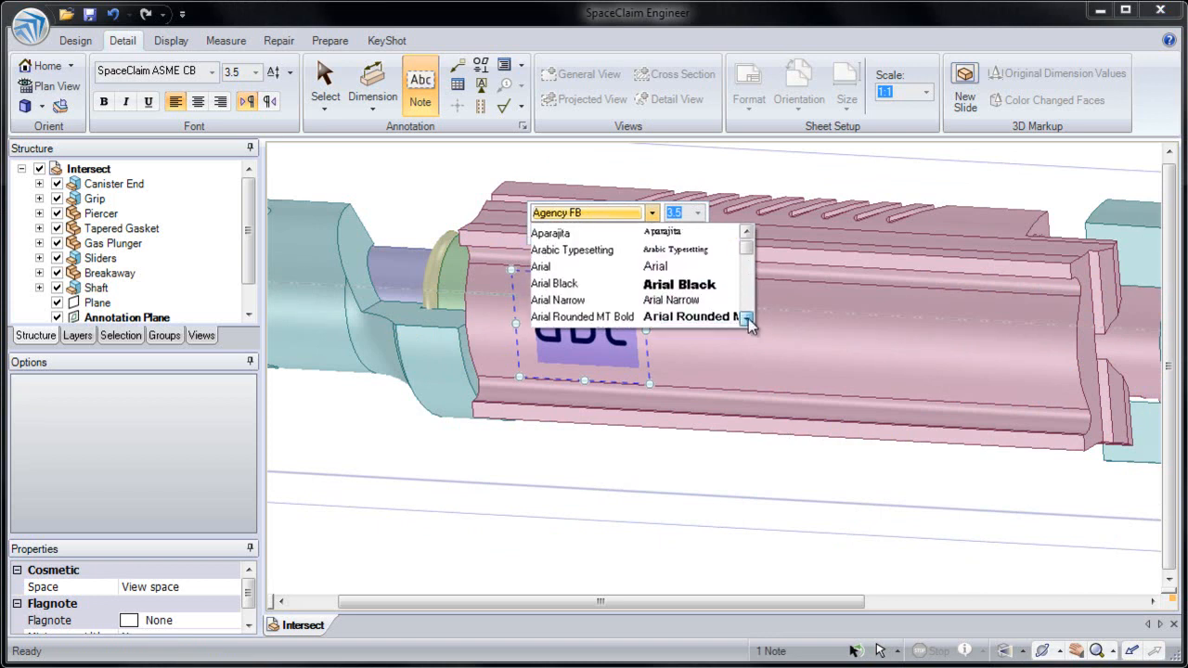
click(694, 284)
Step: Enter "Part" as the note text, shift the note slightly along the body, and exit the Note tool
text(Part)
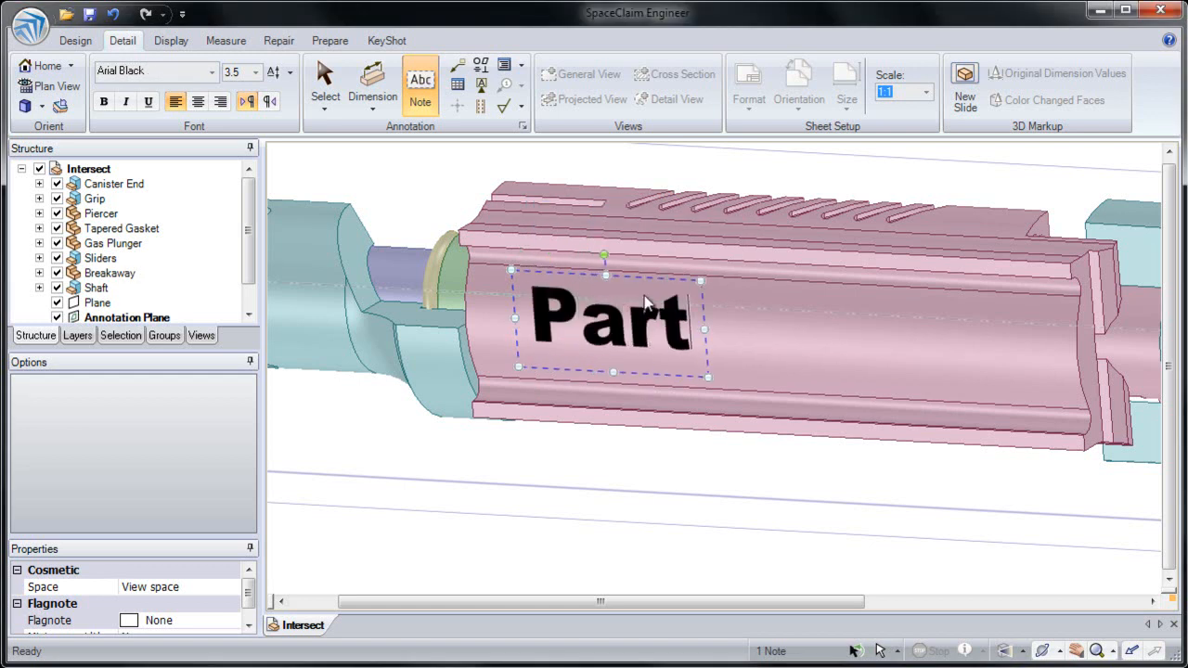
mouse_move(643, 276)
mouse_down()
mouse_move(671, 282)
mouse_move(684, 228)
mouse_move(627, 240)
mouse_move(642, 276)
mouse_move(662, 287)
mouse_up()
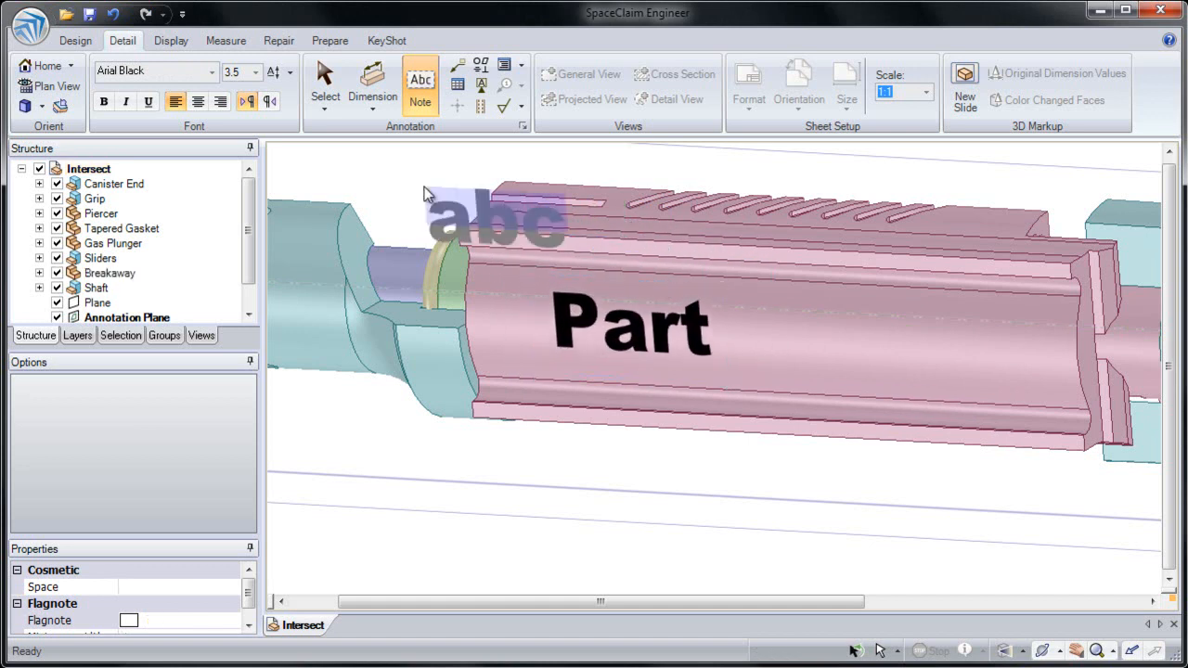
click(89, 42)
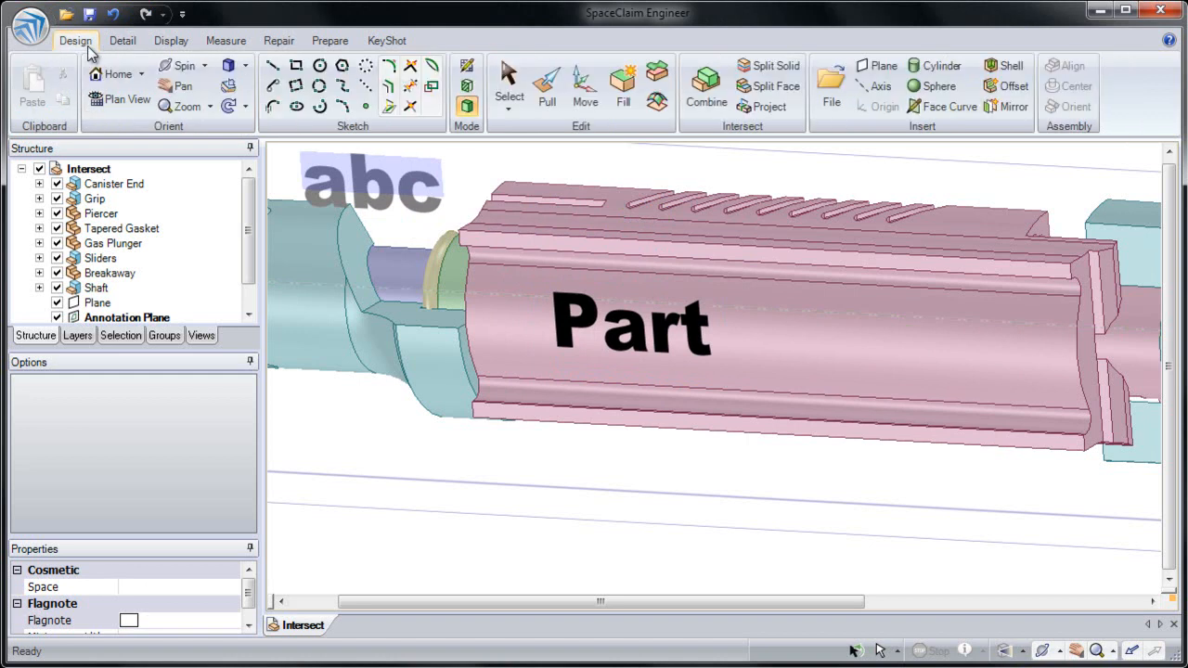
key(Escape)
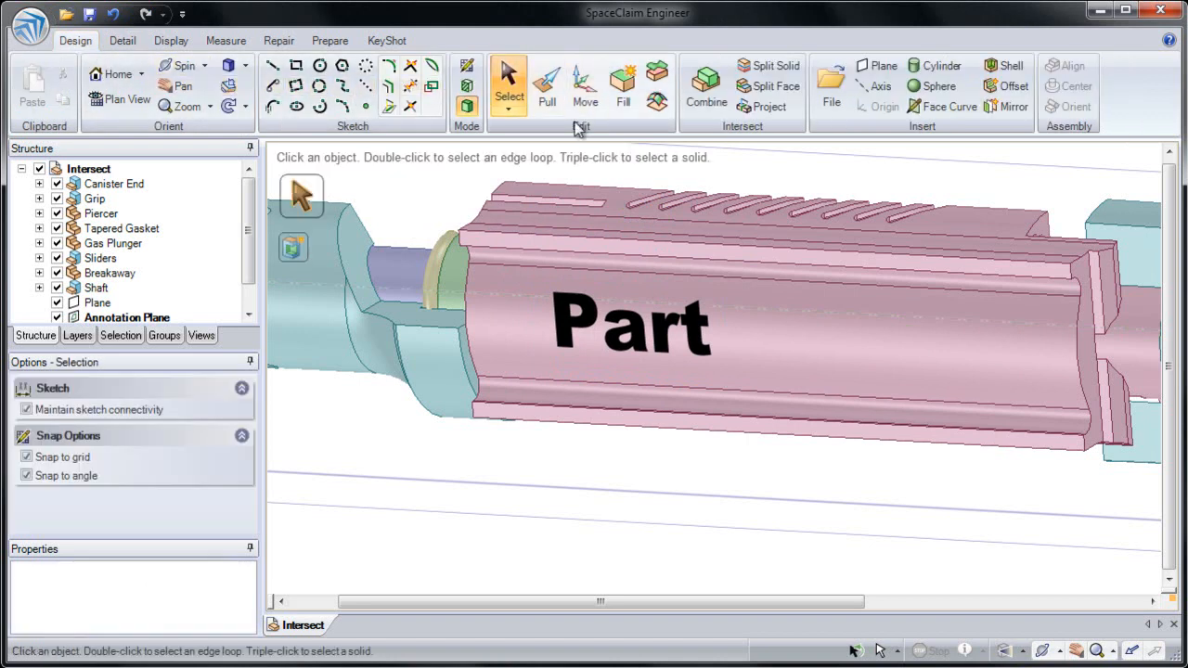
Step: Project the "Part" note's outlines onto only the grooved body's wide curved outer face, finishing the projection by switching to Pull
shift+middle_drag(621, 176, 674, 227)
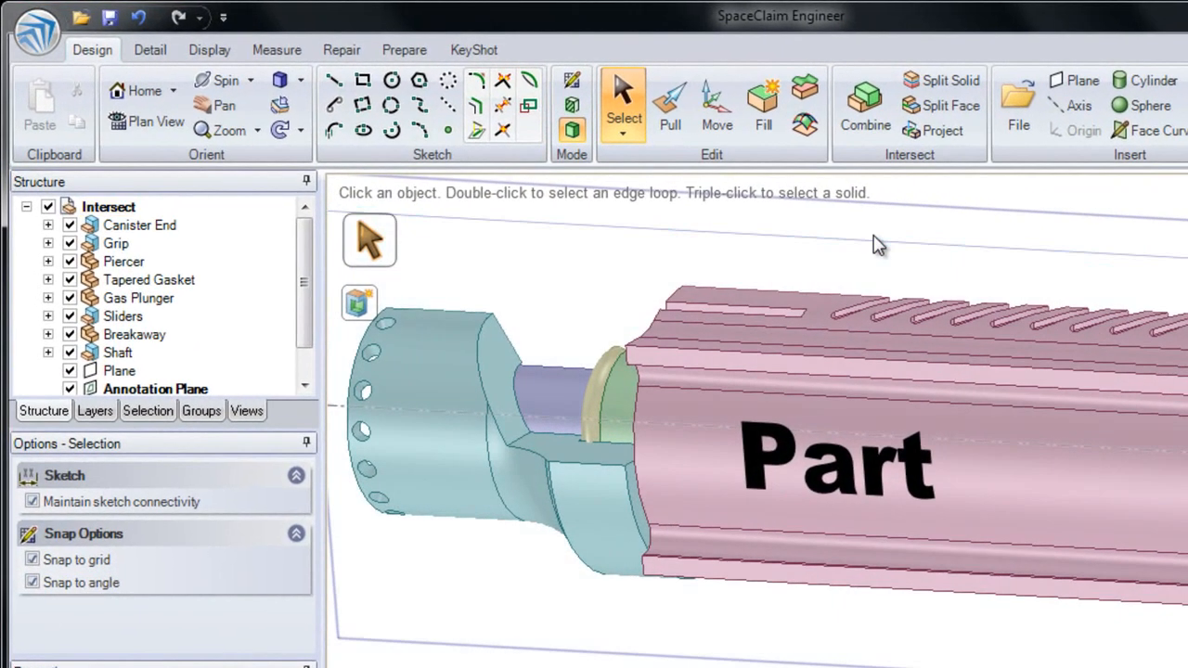
click(939, 142)
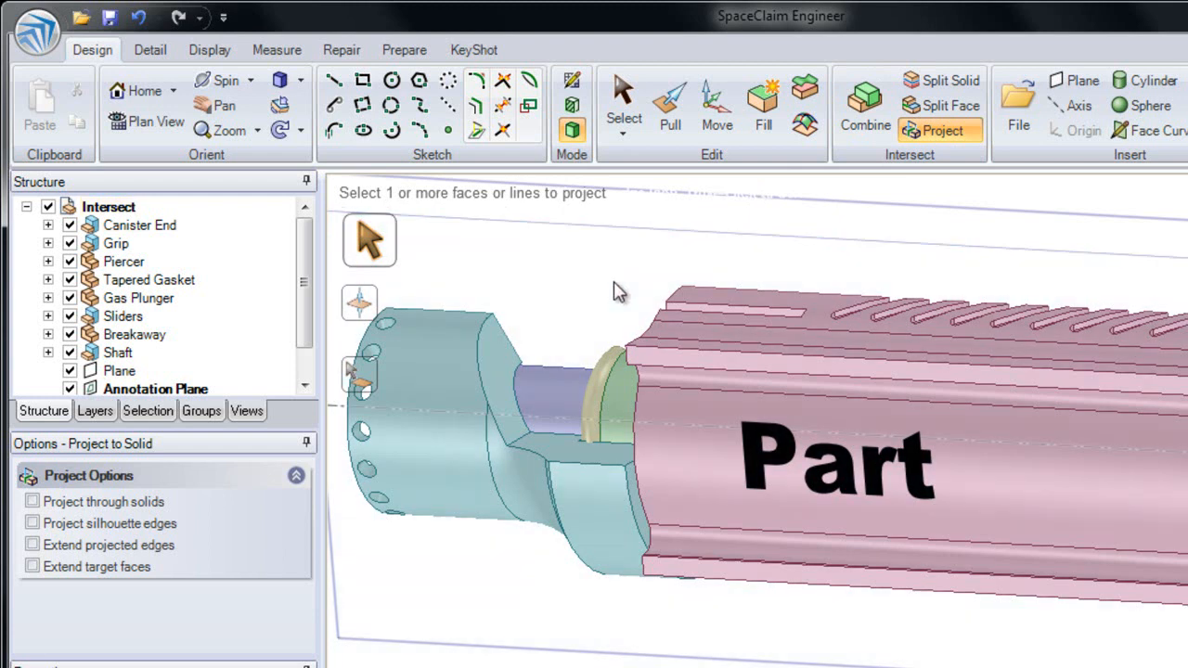
click(819, 452)
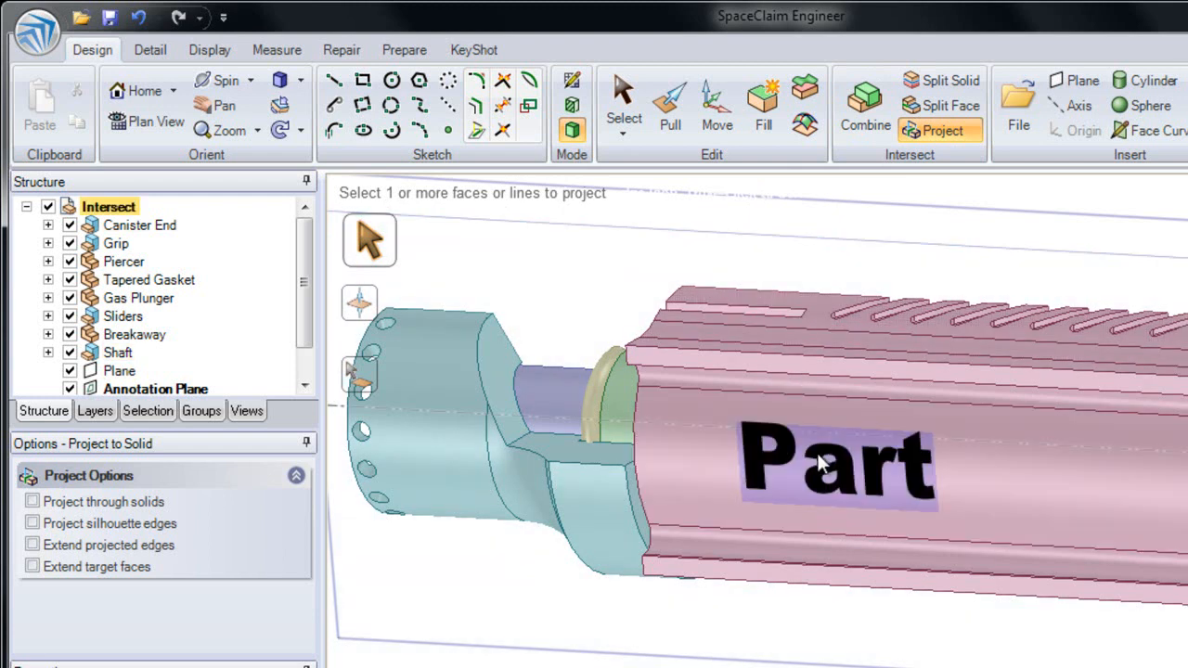
middle_drag(541, 282, 640, 273)
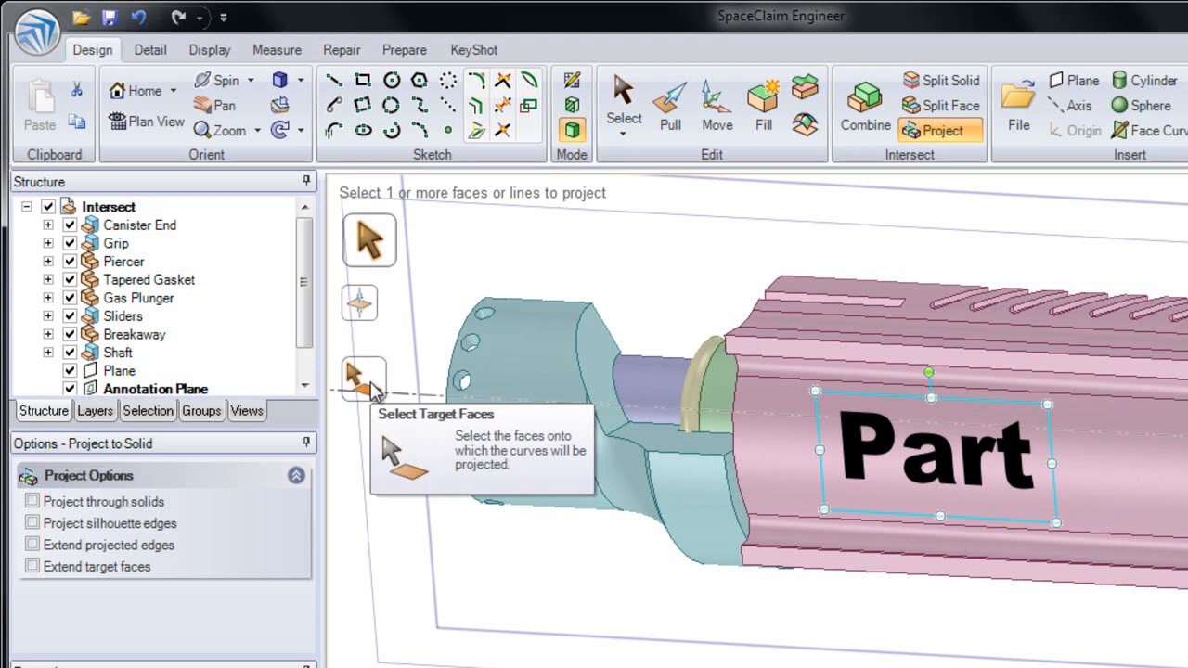
click(374, 390)
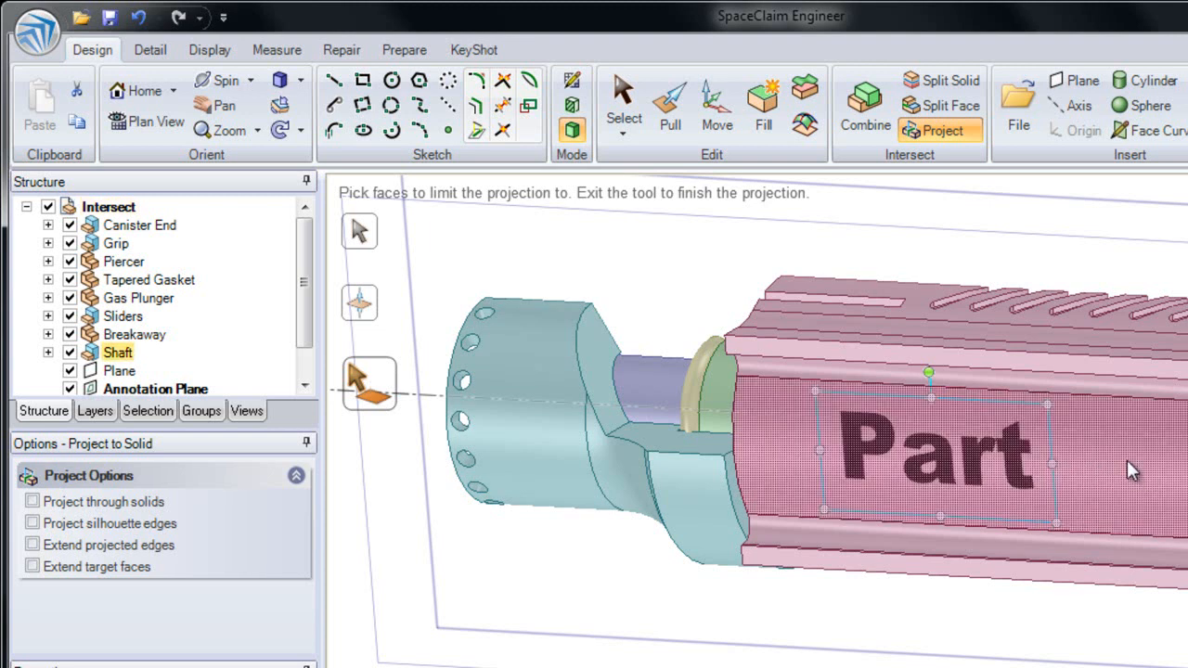
scroll(1039, 498, up, 2)
ctrl+middle_drag(1040, 499, 992, 639)
middle_drag(1029, 532, 988, 544)
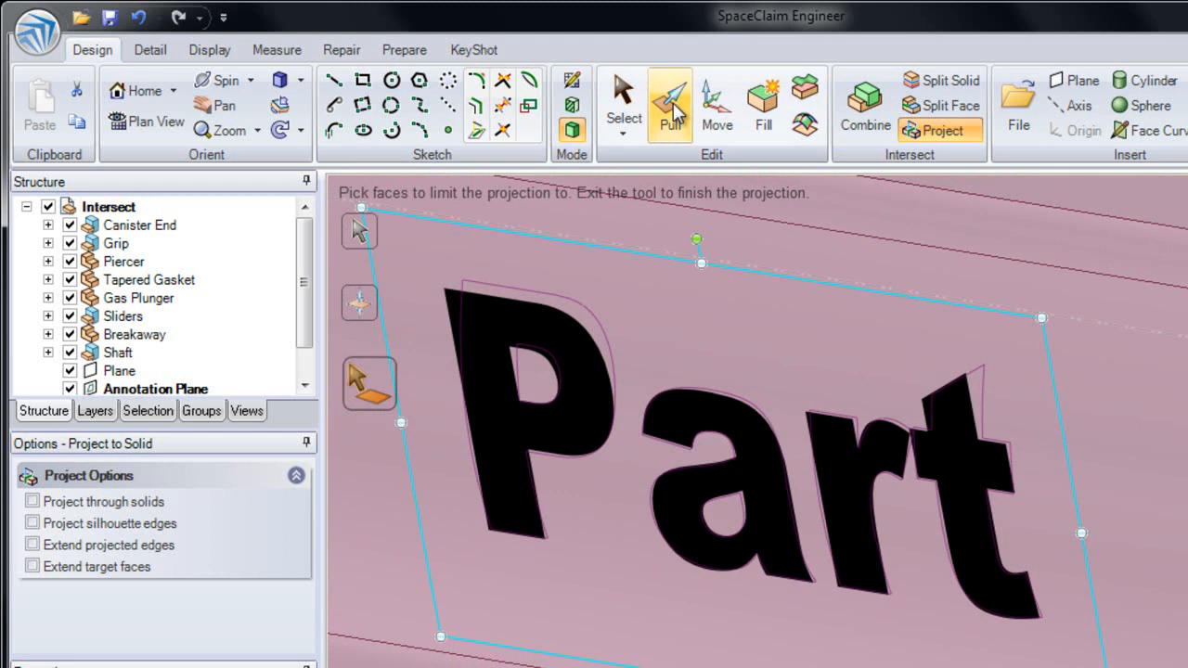
click(672, 109)
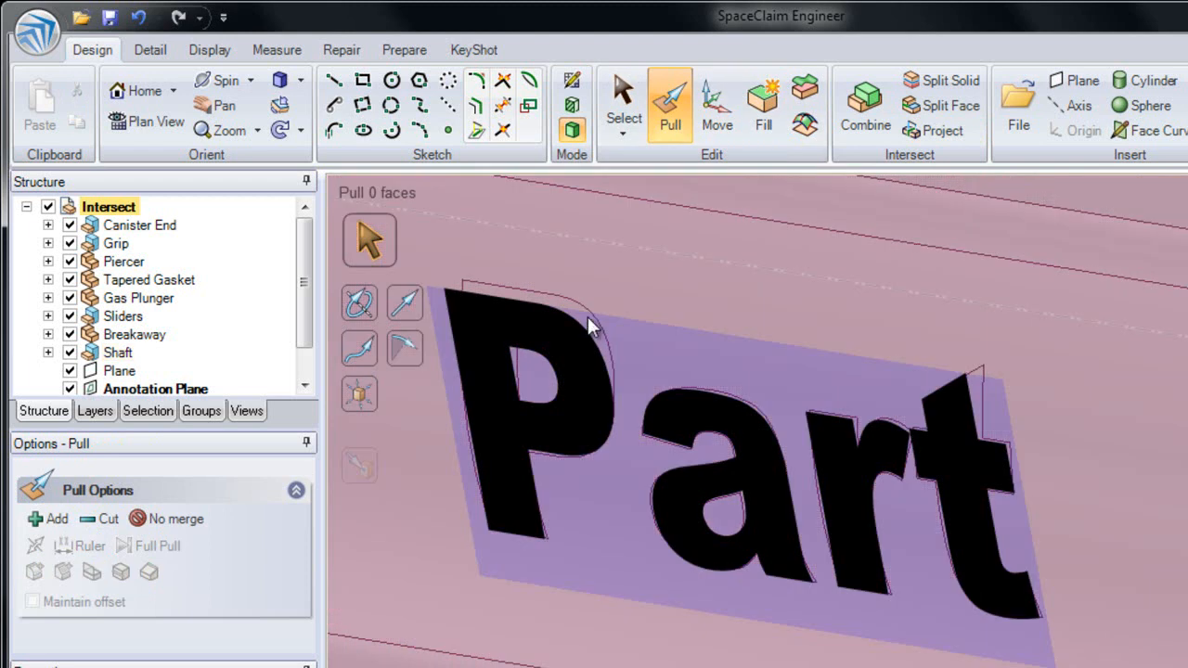
Step: Hide the Annotation Plane with its note and the lengthwise Plane
click(557, 314)
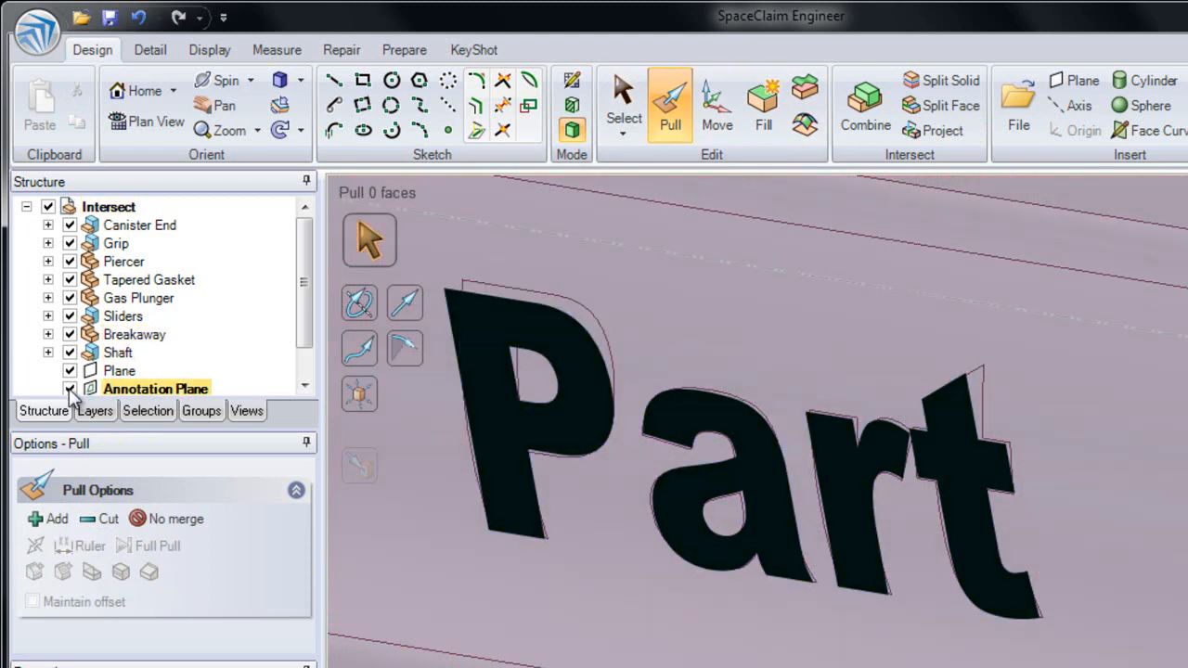
click(70, 388)
click(69, 370)
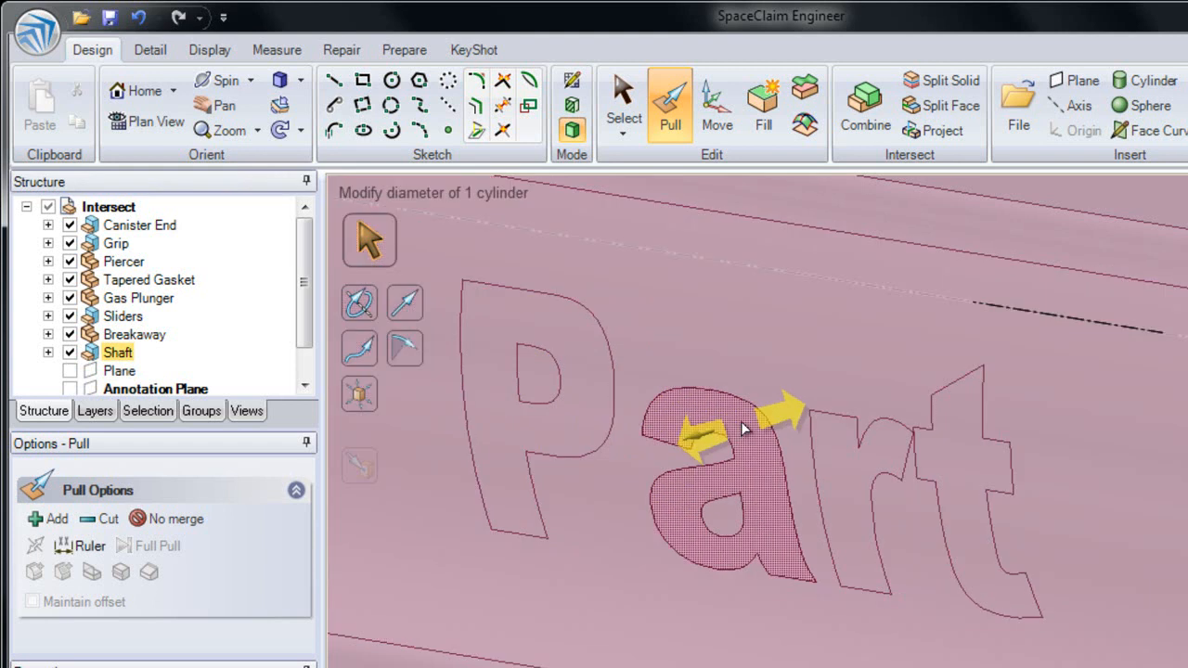
Step: Pull the four projected letter faces of "Part" together outward to a radius of about 6.95 mm, then clear the selection
click(954, 478)
ctrl+click(783, 475)
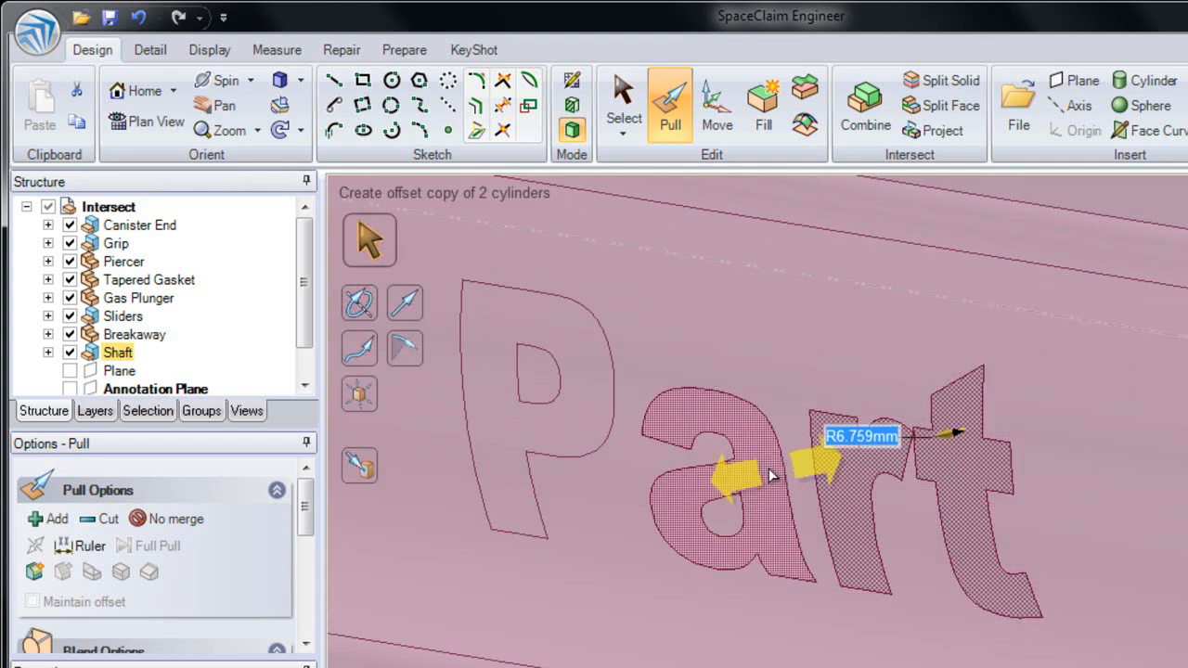
ctrl+click(756, 473)
ctrl+click(557, 436)
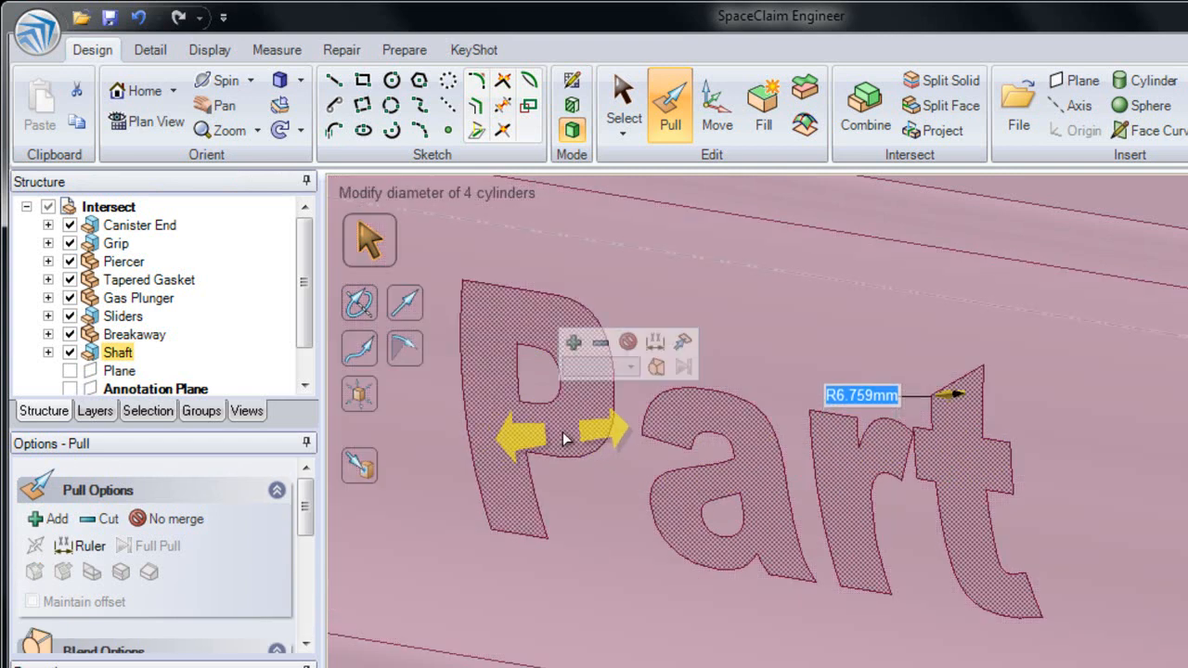
drag(548, 447, 535, 446)
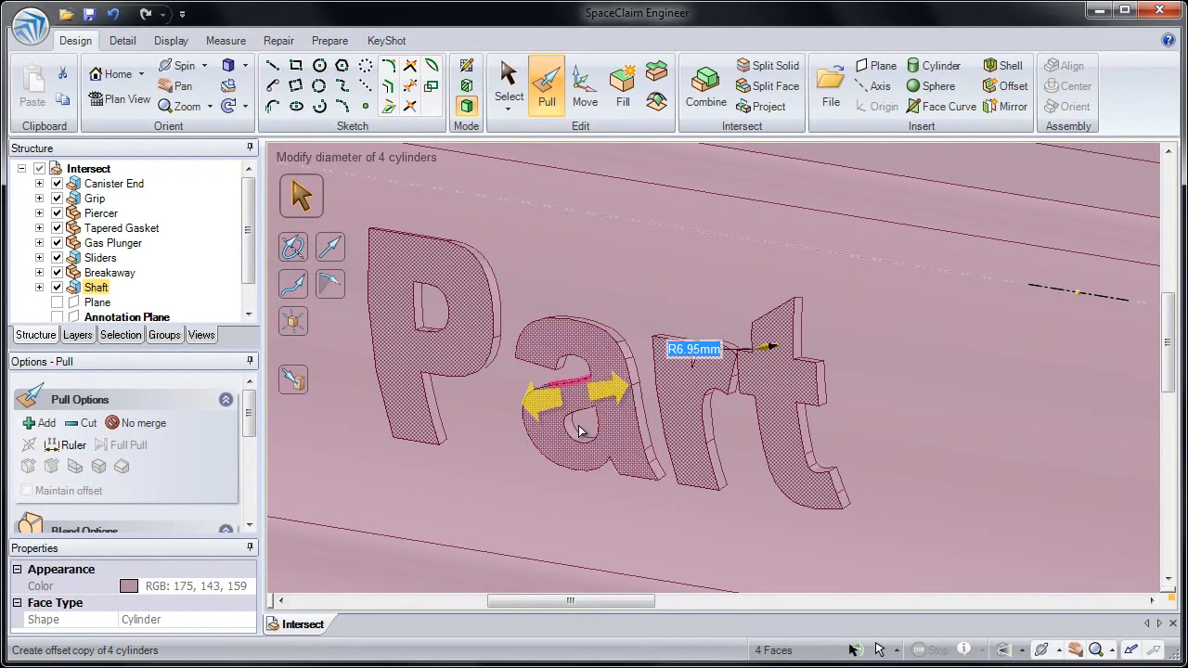
ctrl+middle_drag(579, 431, 546, 207)
click(620, 256)
middle_drag(621, 259, 644, 228)
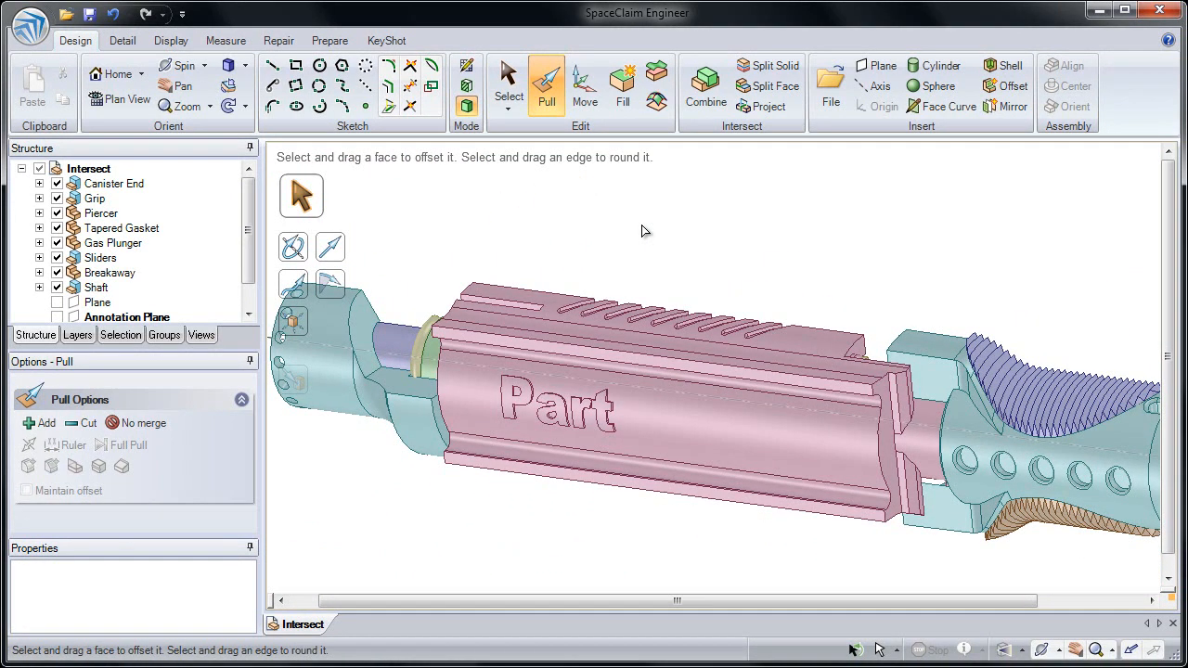